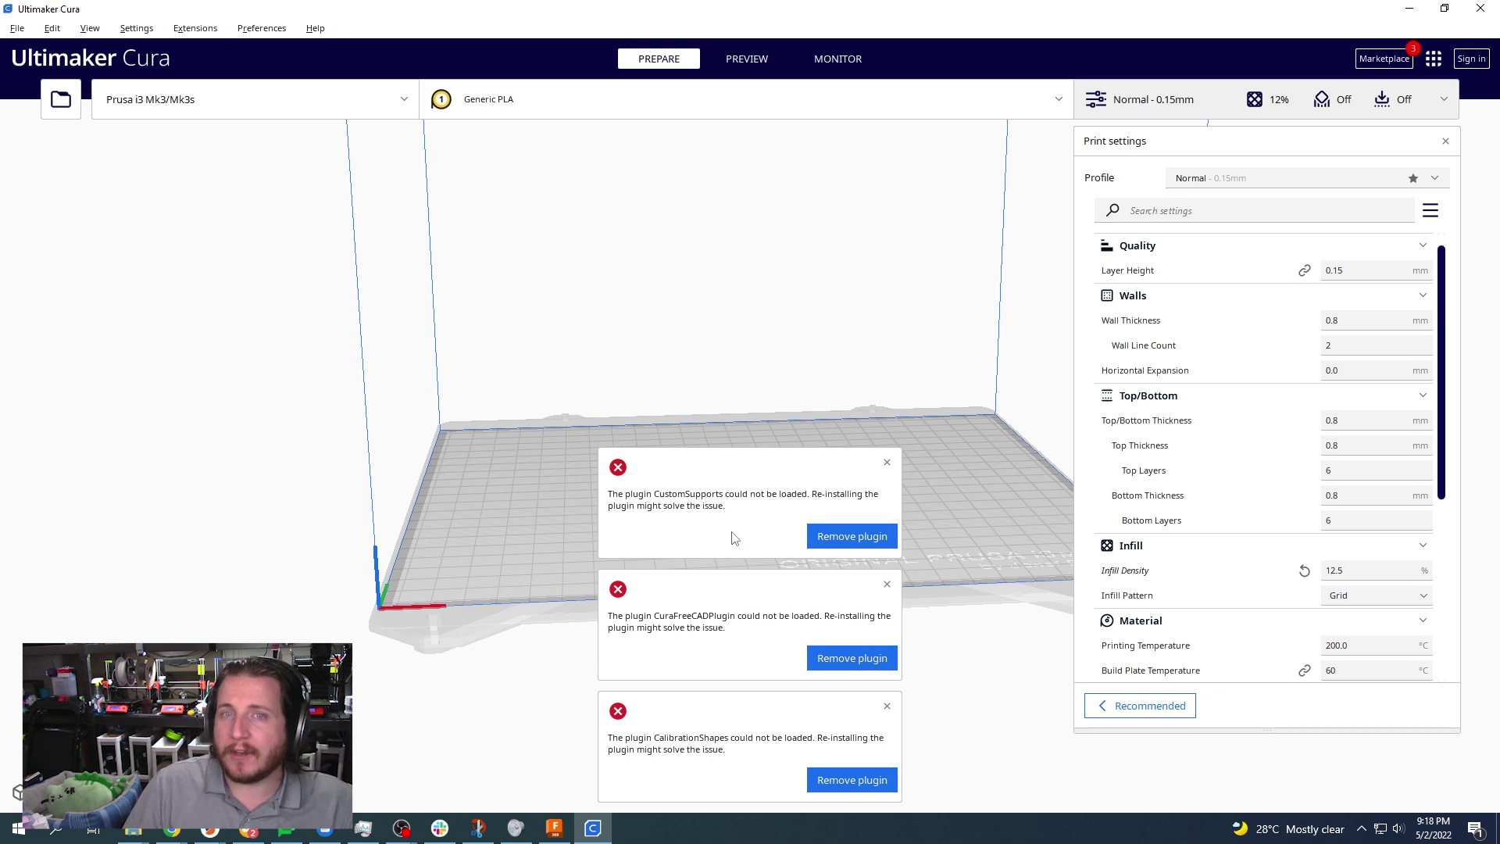
# Dismiss the CustomSupports plugin error message and remove the MeasureTool plugin that could not be loaded.
pyautogui.click(887, 463)
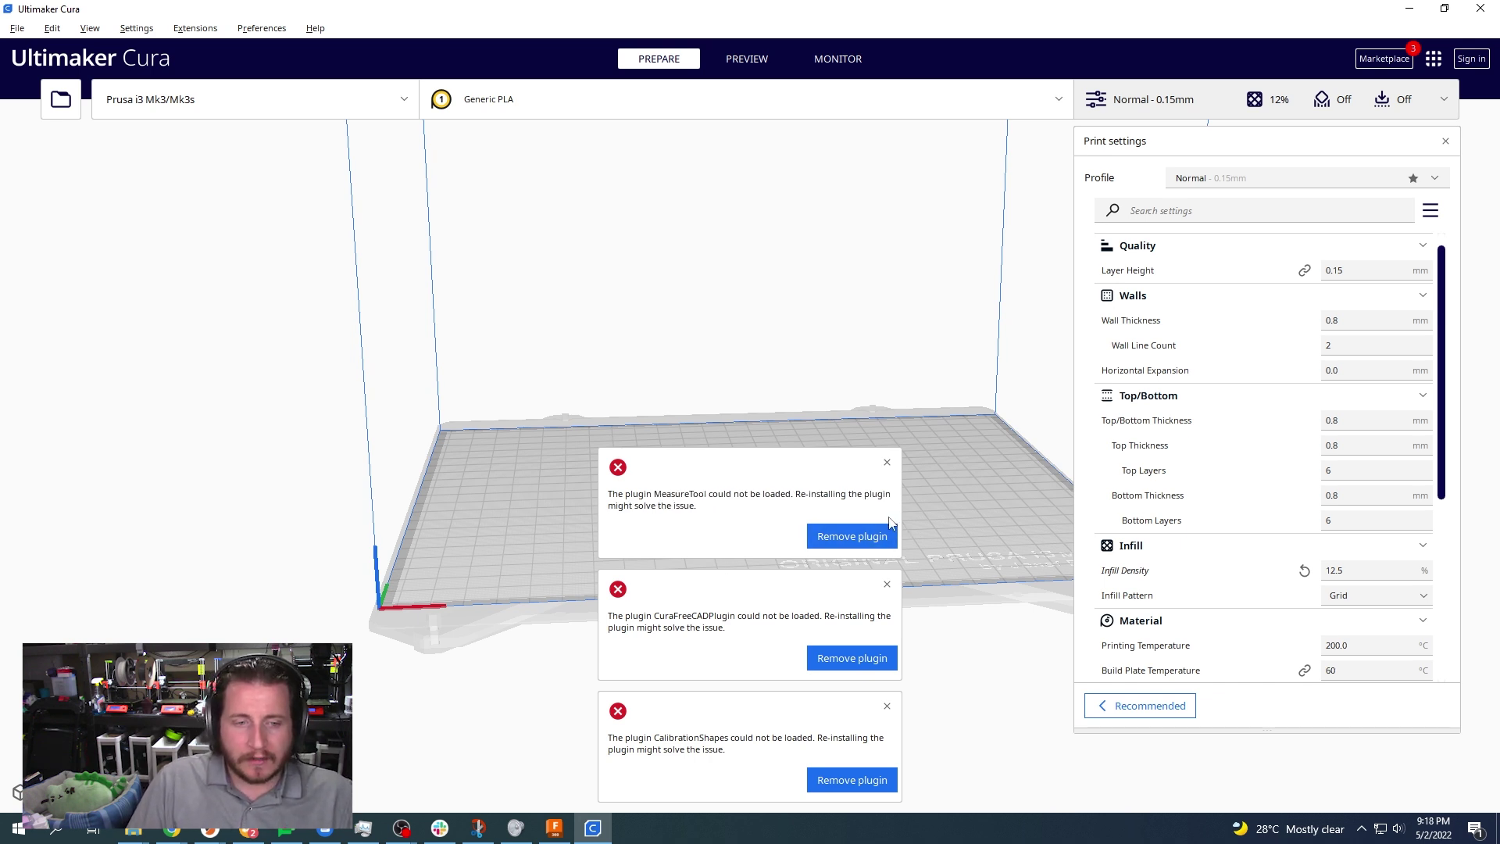
pyautogui.click(867, 539)
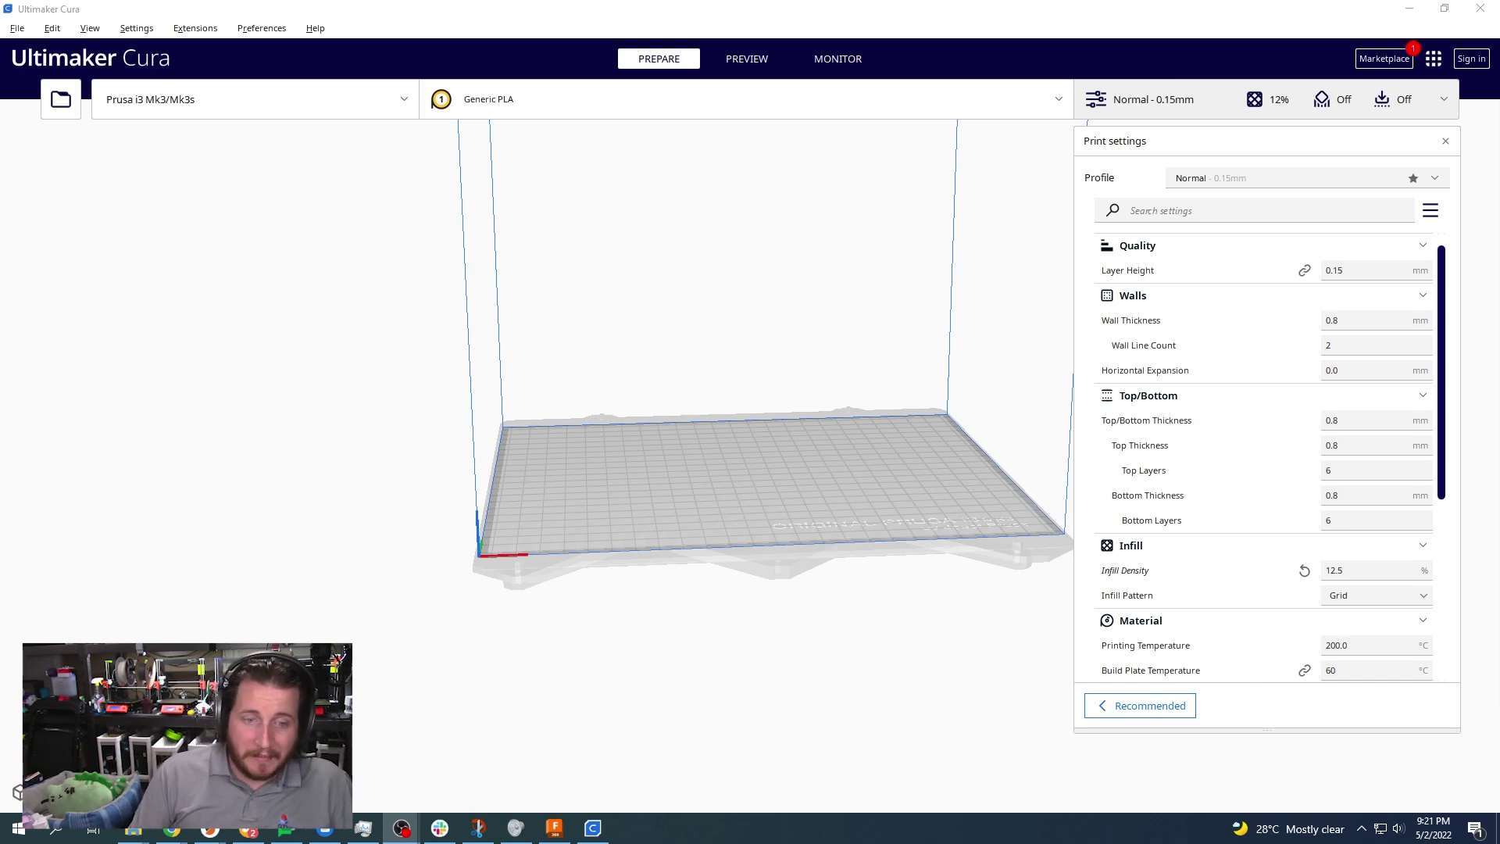
# Look through the plugins offered in the Marketplace and close it again.
pyautogui.click(1383, 58)
pyautogui.scroll(-15, 673, 405)
pyautogui.scroll(2, 683, 404)
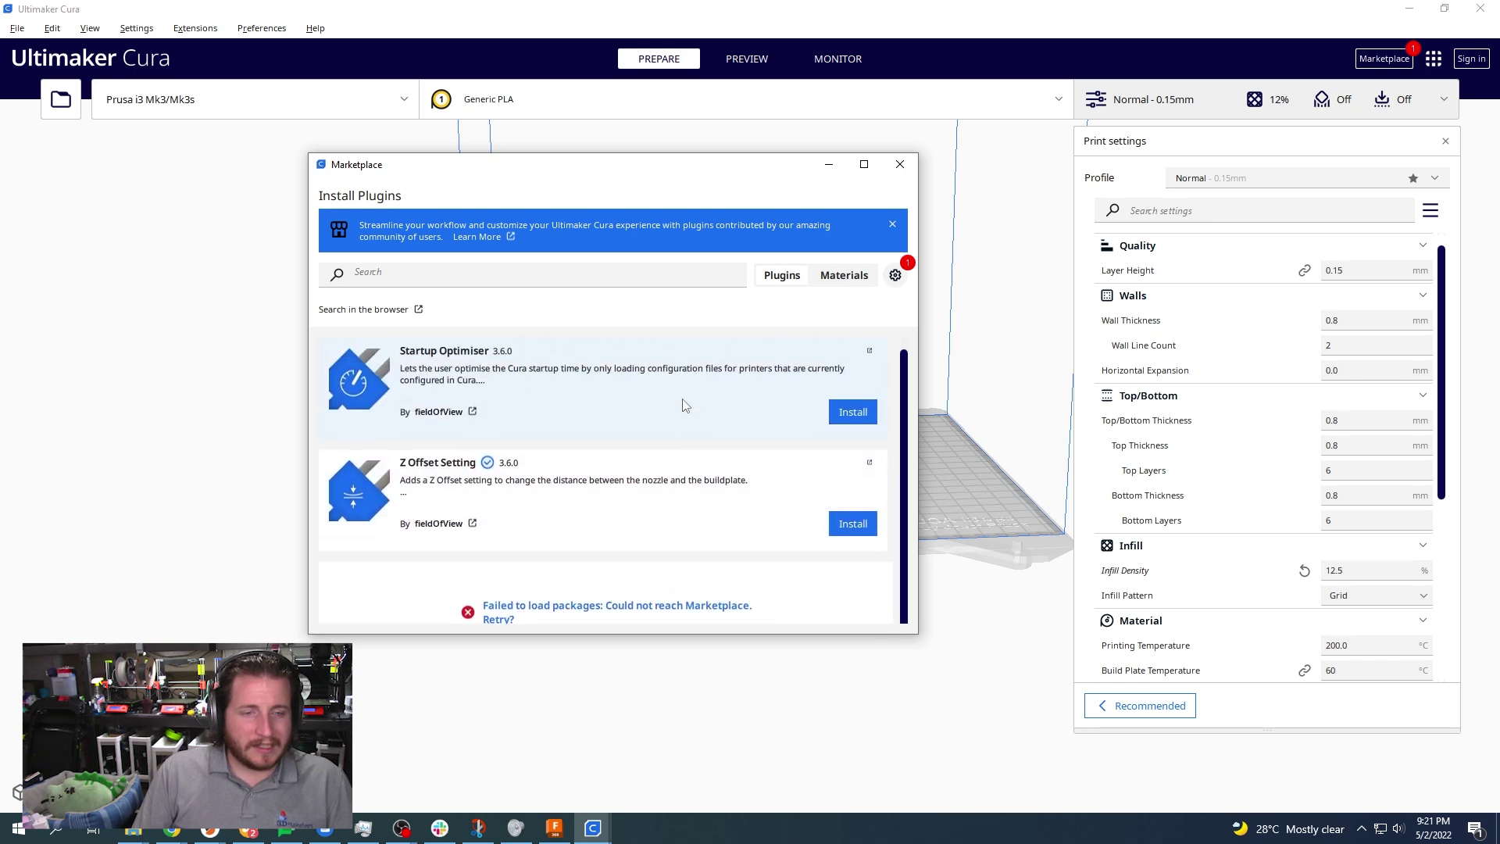
pyautogui.scroll(1, 684, 404)
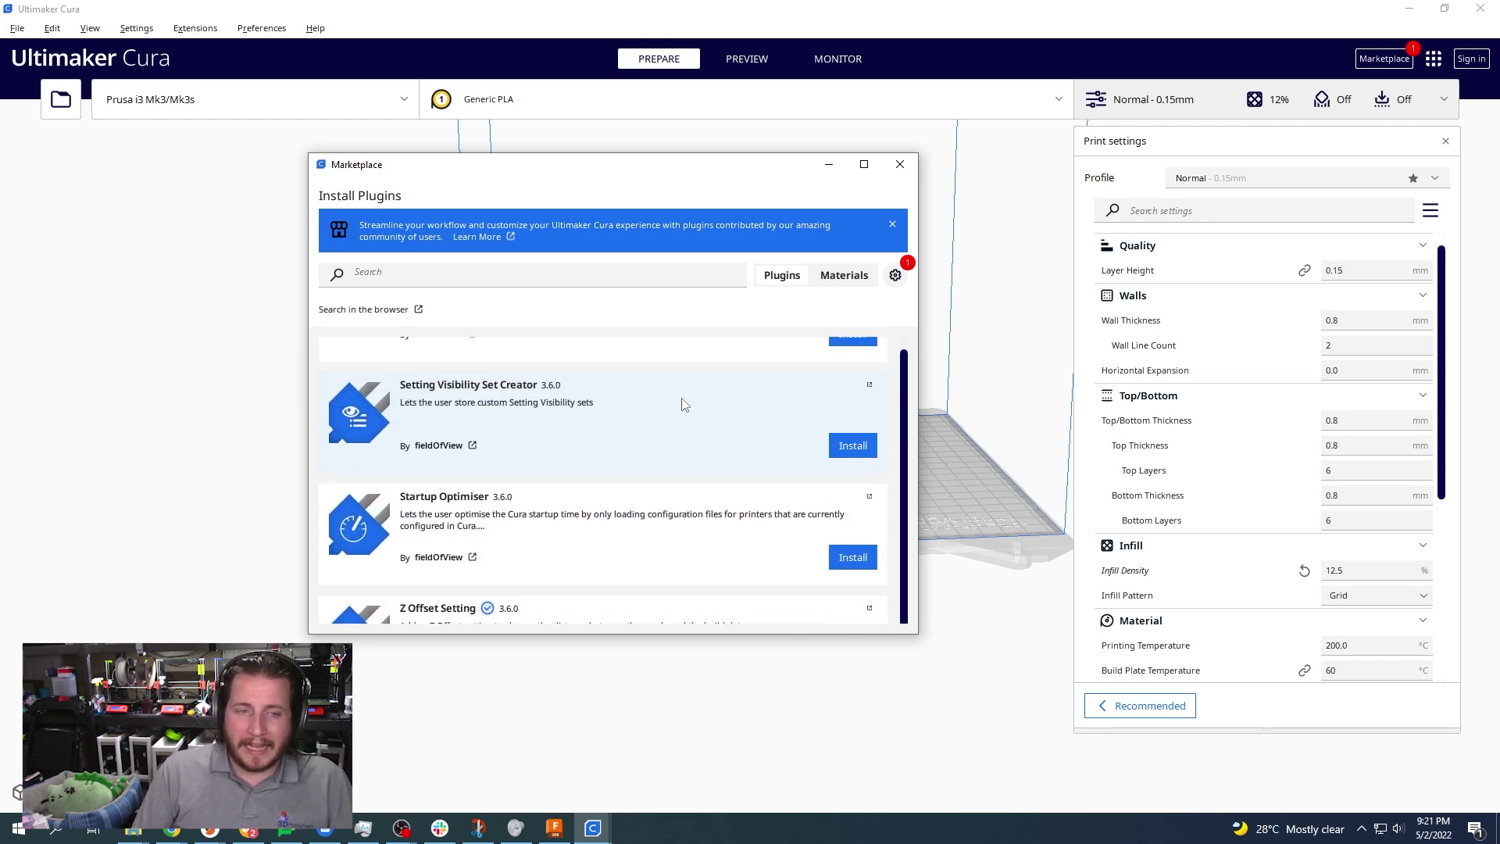
pyautogui.scroll(5, 684, 404)
pyautogui.scroll(3, 684, 404)
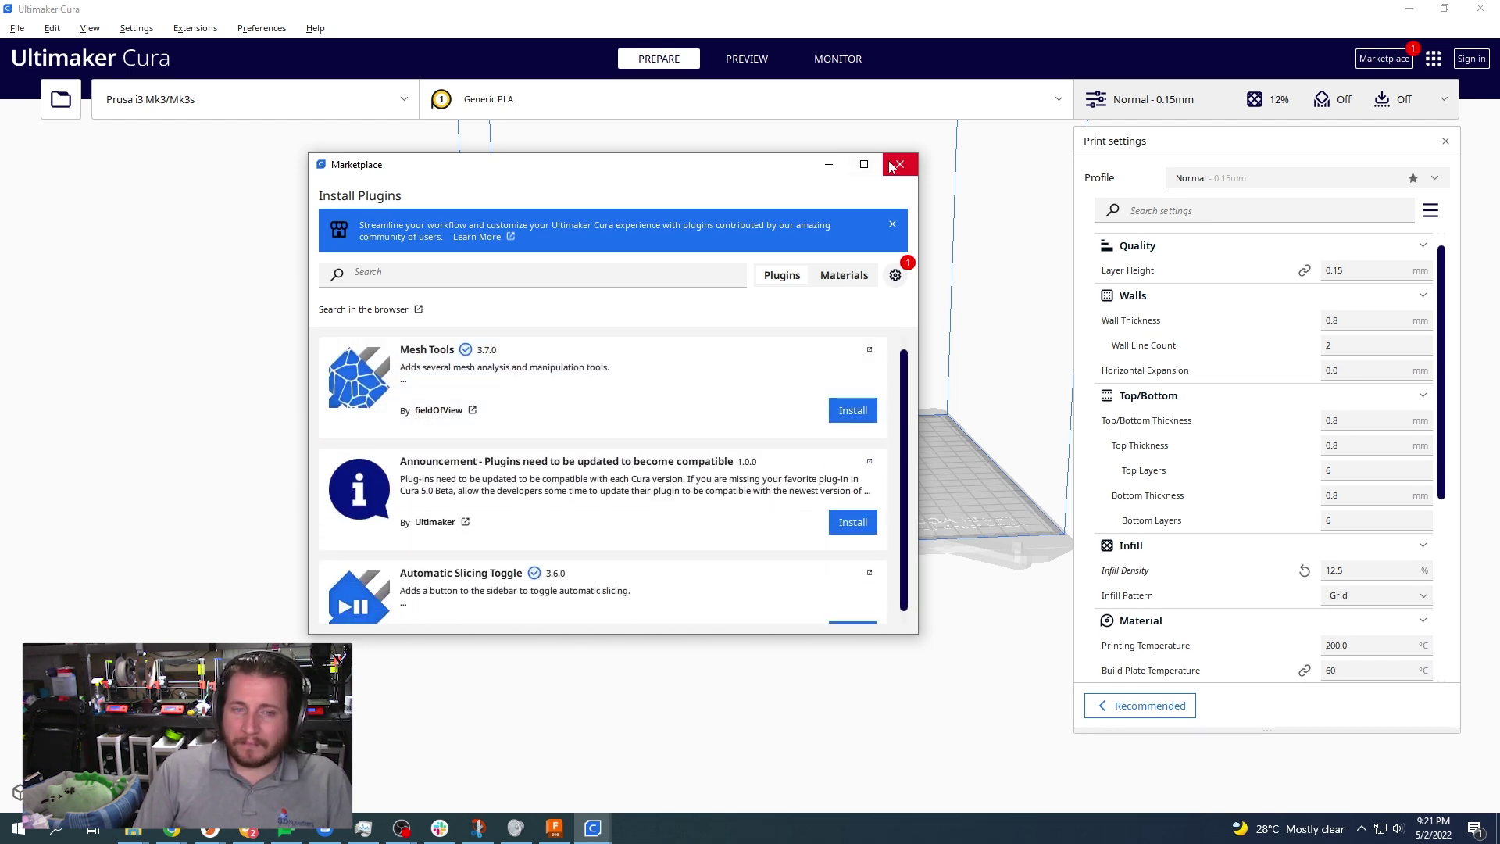
pyautogui.click(899, 164)
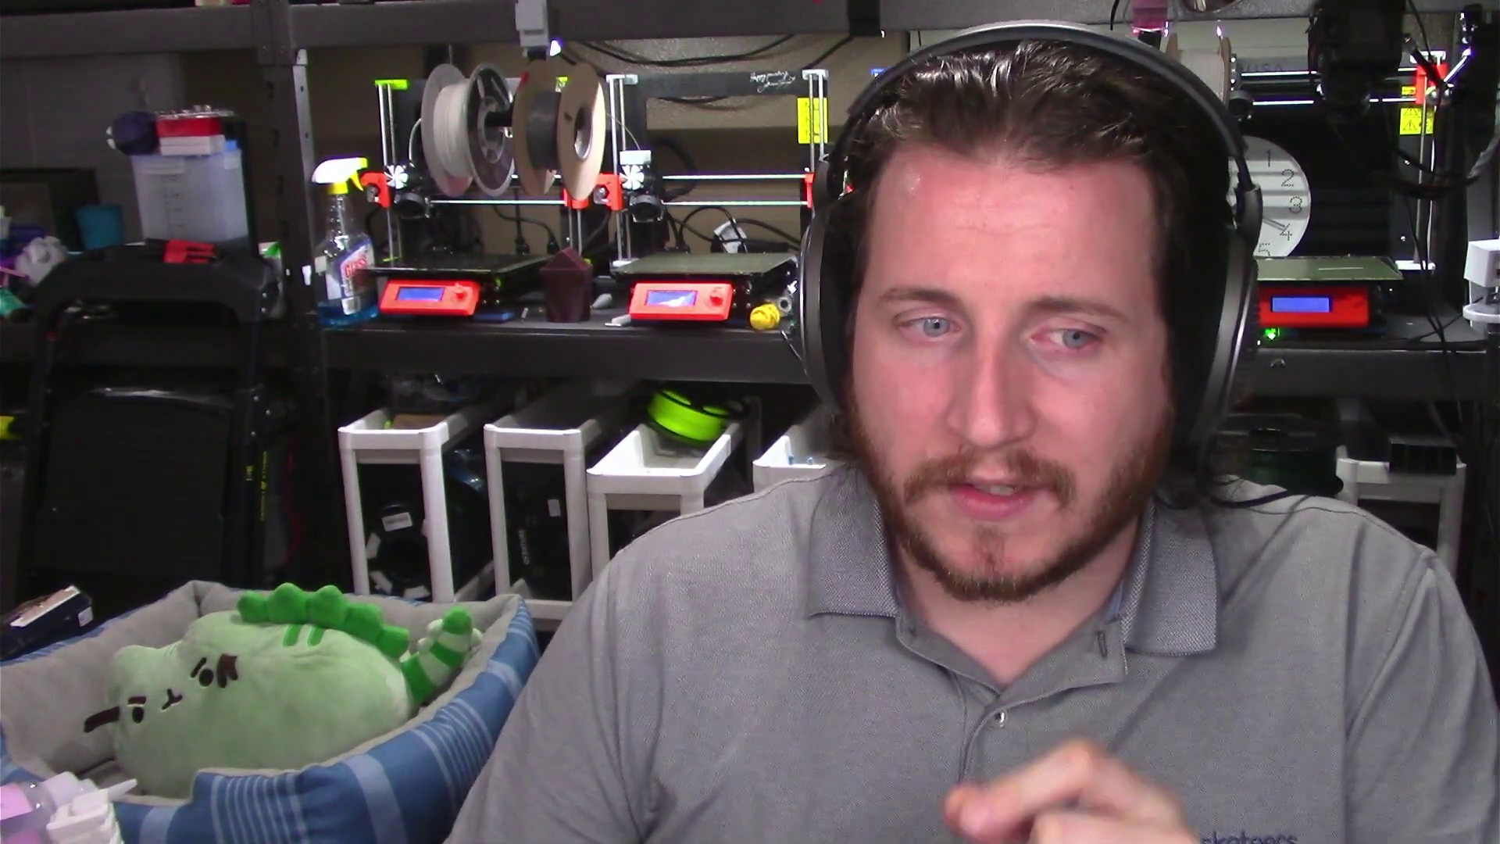
# Move the large Rooth Law Firm sign onto the build plate behind the two Raspberry Pi case parts.
pyautogui.click(995, 391)
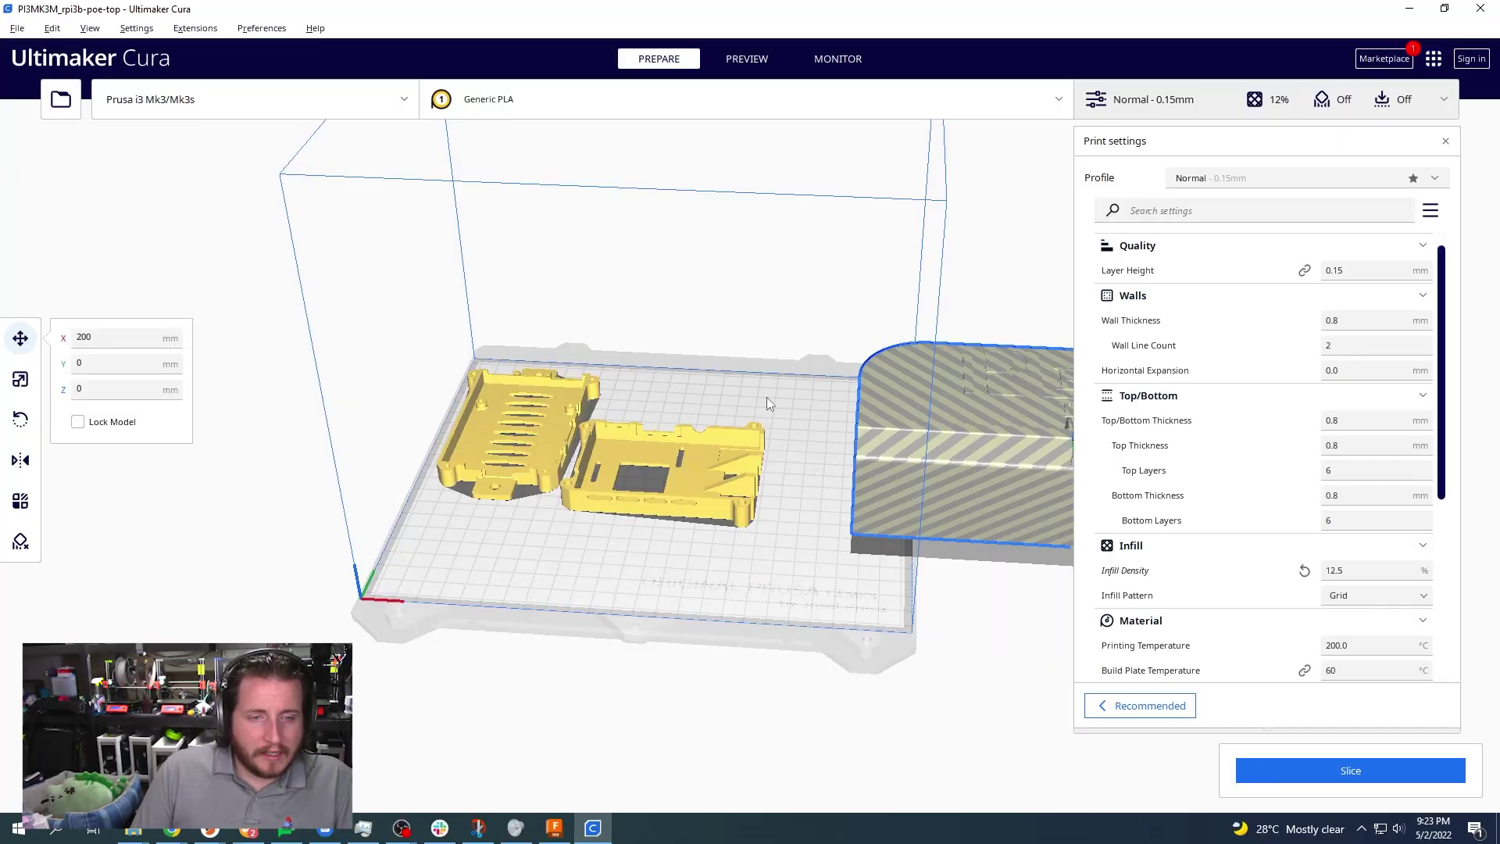
pyautogui.moveTo(856, 415); pyautogui.dragTo(588, 350)
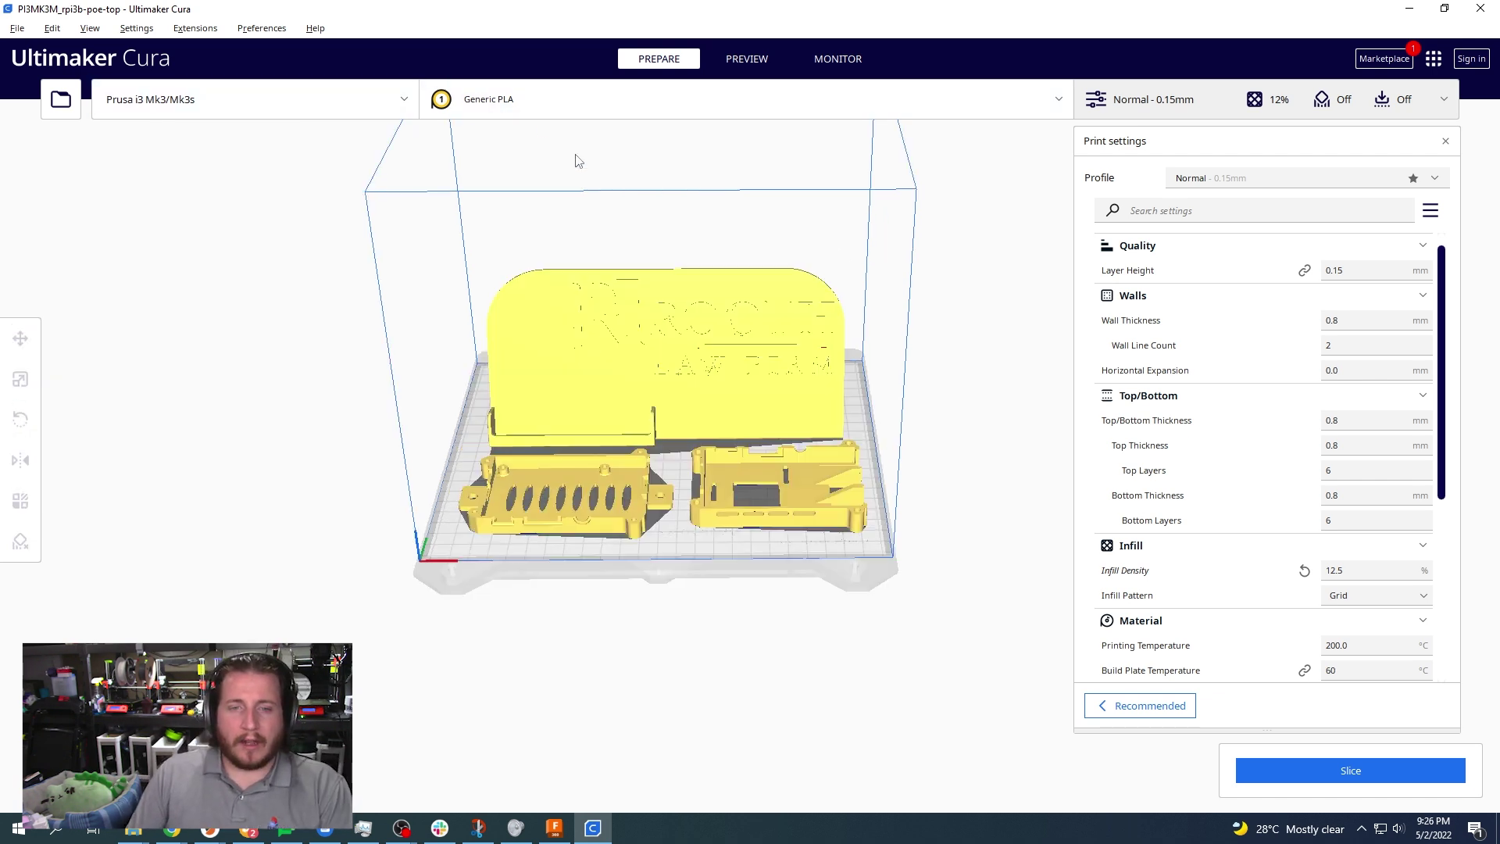
pyautogui.rightClick(972, 272)
pyautogui.click(931, 328)
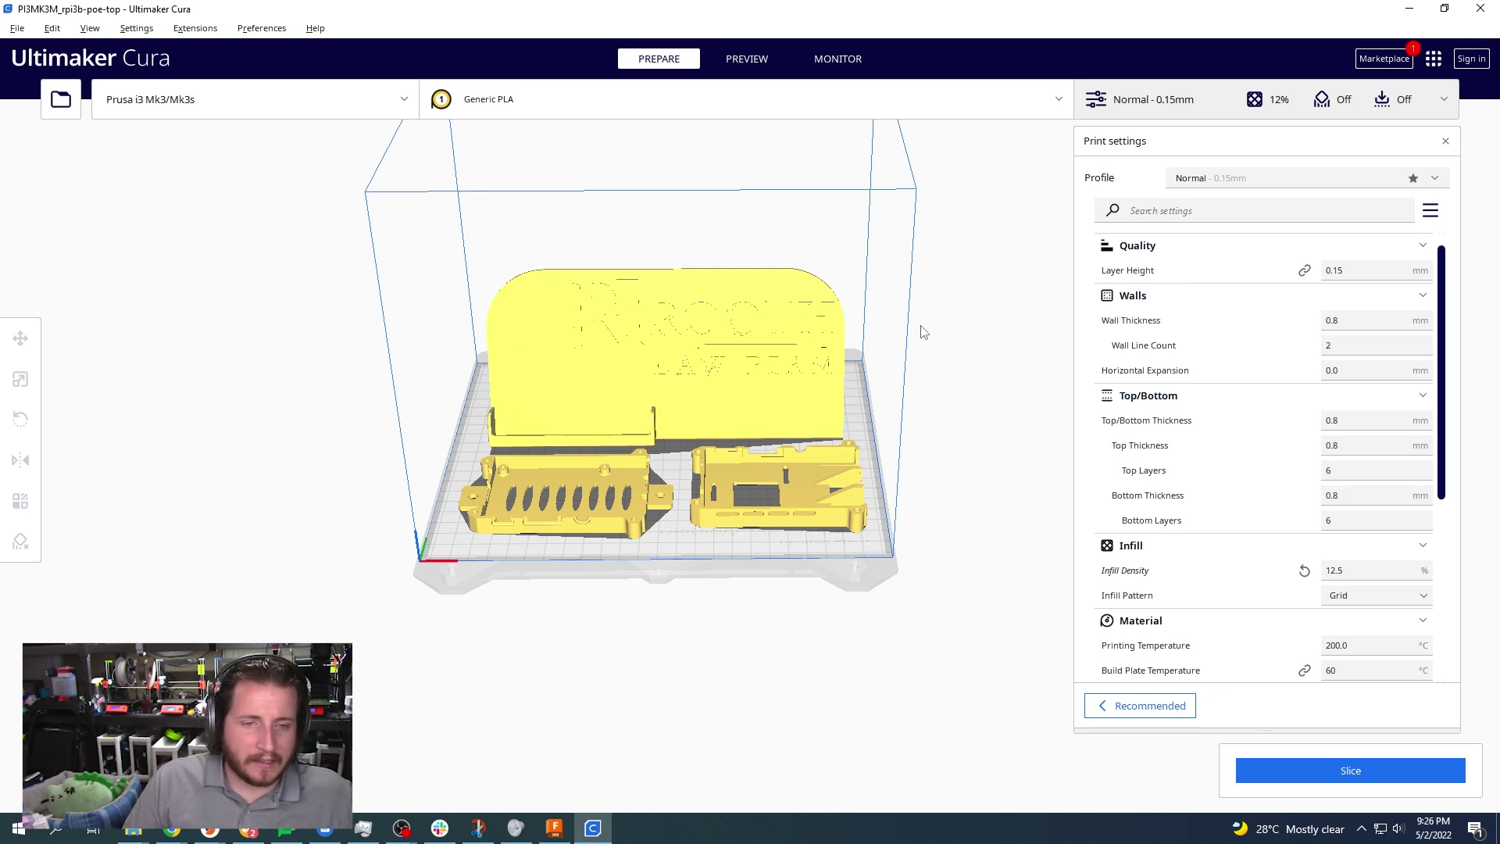
pyautogui.moveTo(932, 328); pyautogui.dragTo(789, 410, button='middle')
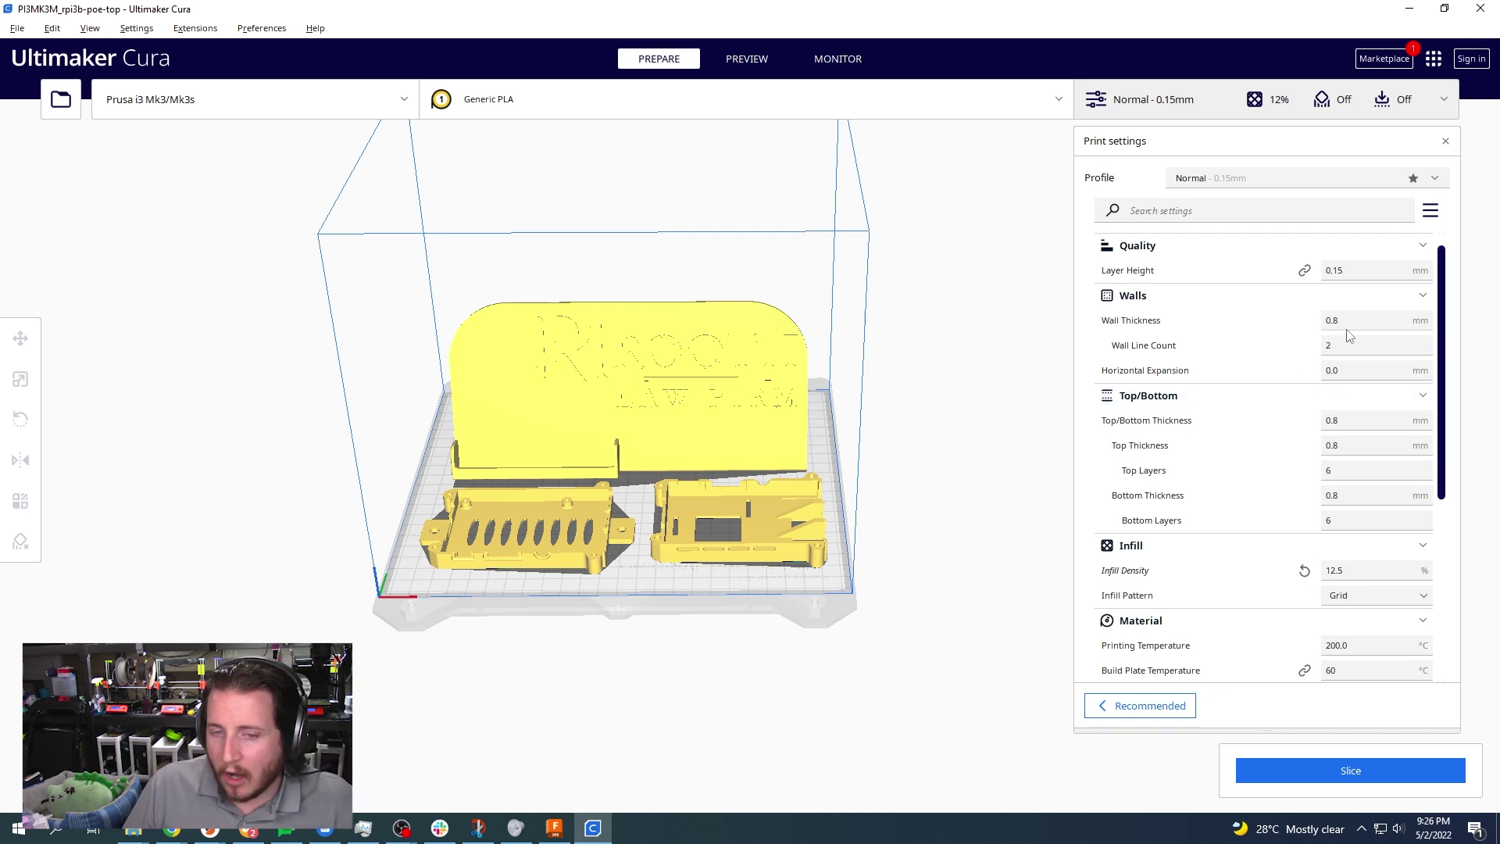
# Set the infill pattern to Lightning and the infill density to 10%.
pyautogui.moveTo(1342, 344)
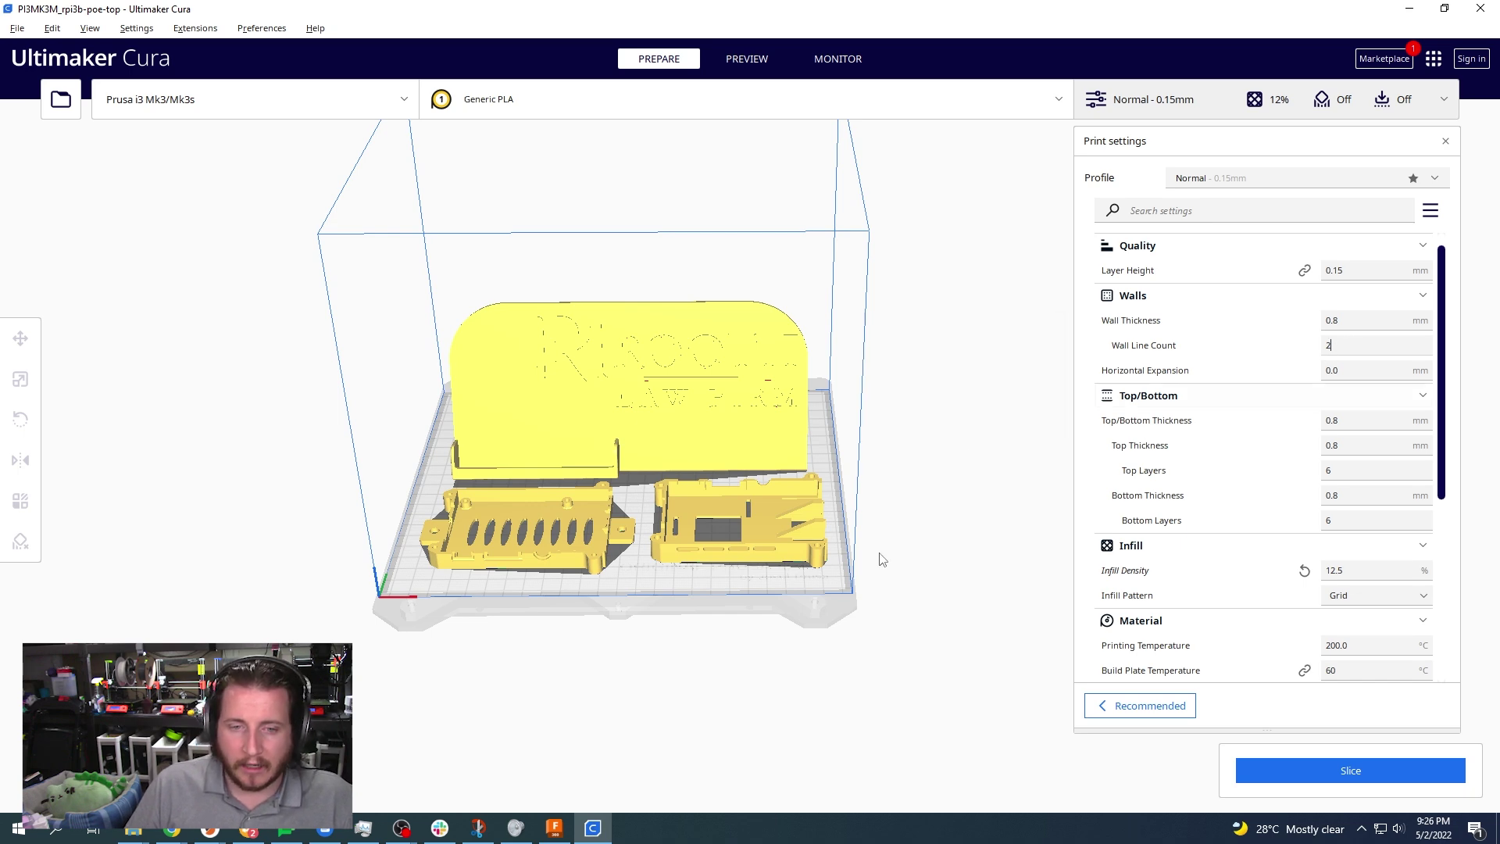
pyautogui.moveTo(880, 559); pyautogui.dragTo(880, 459, button='right')
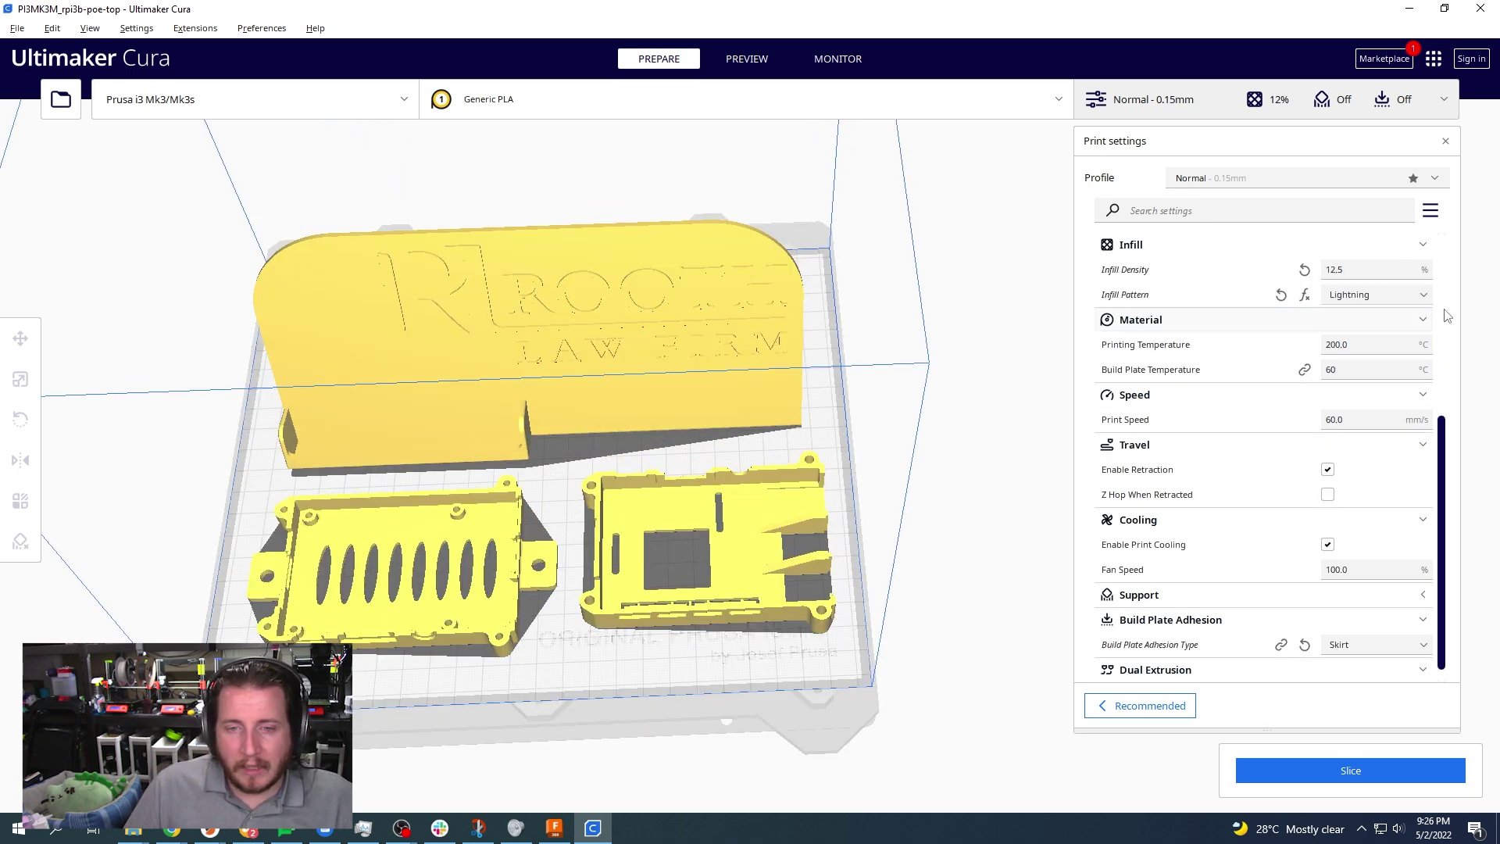
pyautogui.moveTo(1401, 271)
pyautogui.doubleClick(1334, 271)
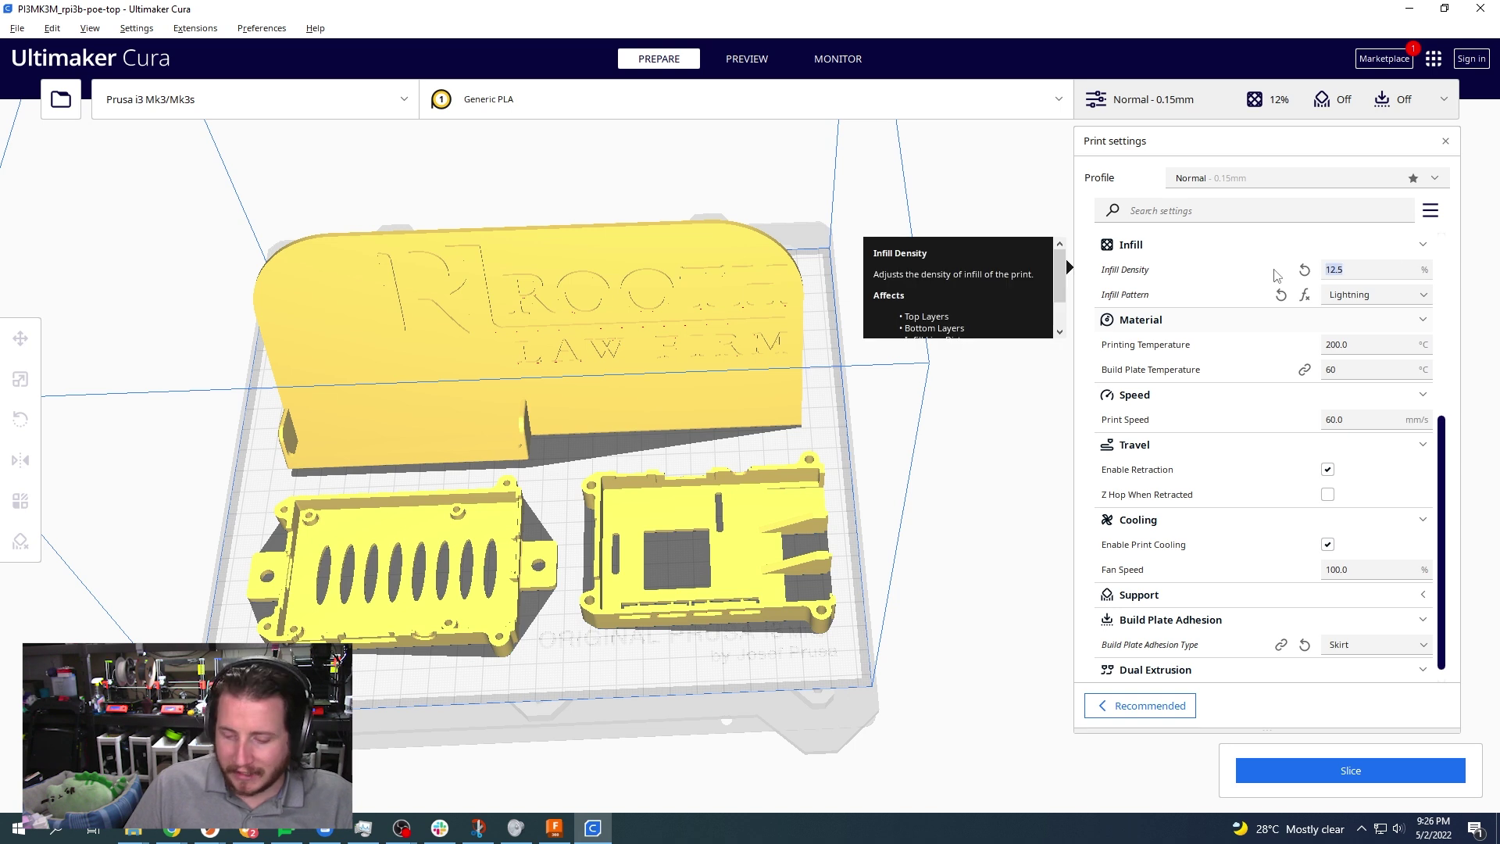
pyautogui.write('25')
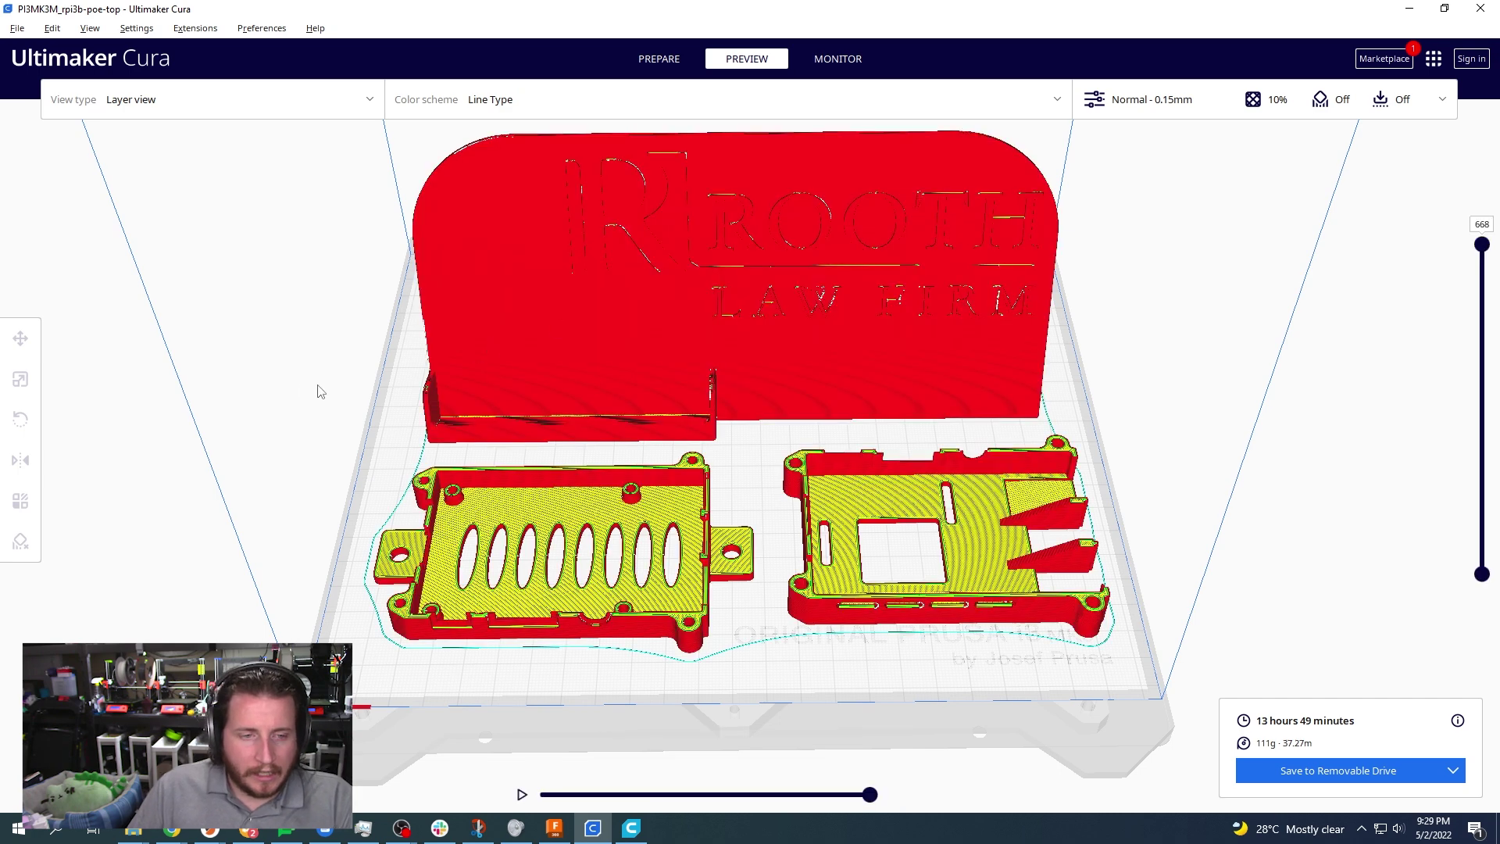
# Inspect the sliced plate's preview, switch to Cura 4.10.0 and slice the same three models there for comparison.
pyautogui.scroll(-3, 309, 393)
pyautogui.moveTo(295, 395)
pyautogui.mouseDown(button='right')
pyautogui.moveTo(311, 452)
pyautogui.moveTo(285, 402)
pyautogui.moveTo(288, 422)
pyautogui.mouseUp(button='right')
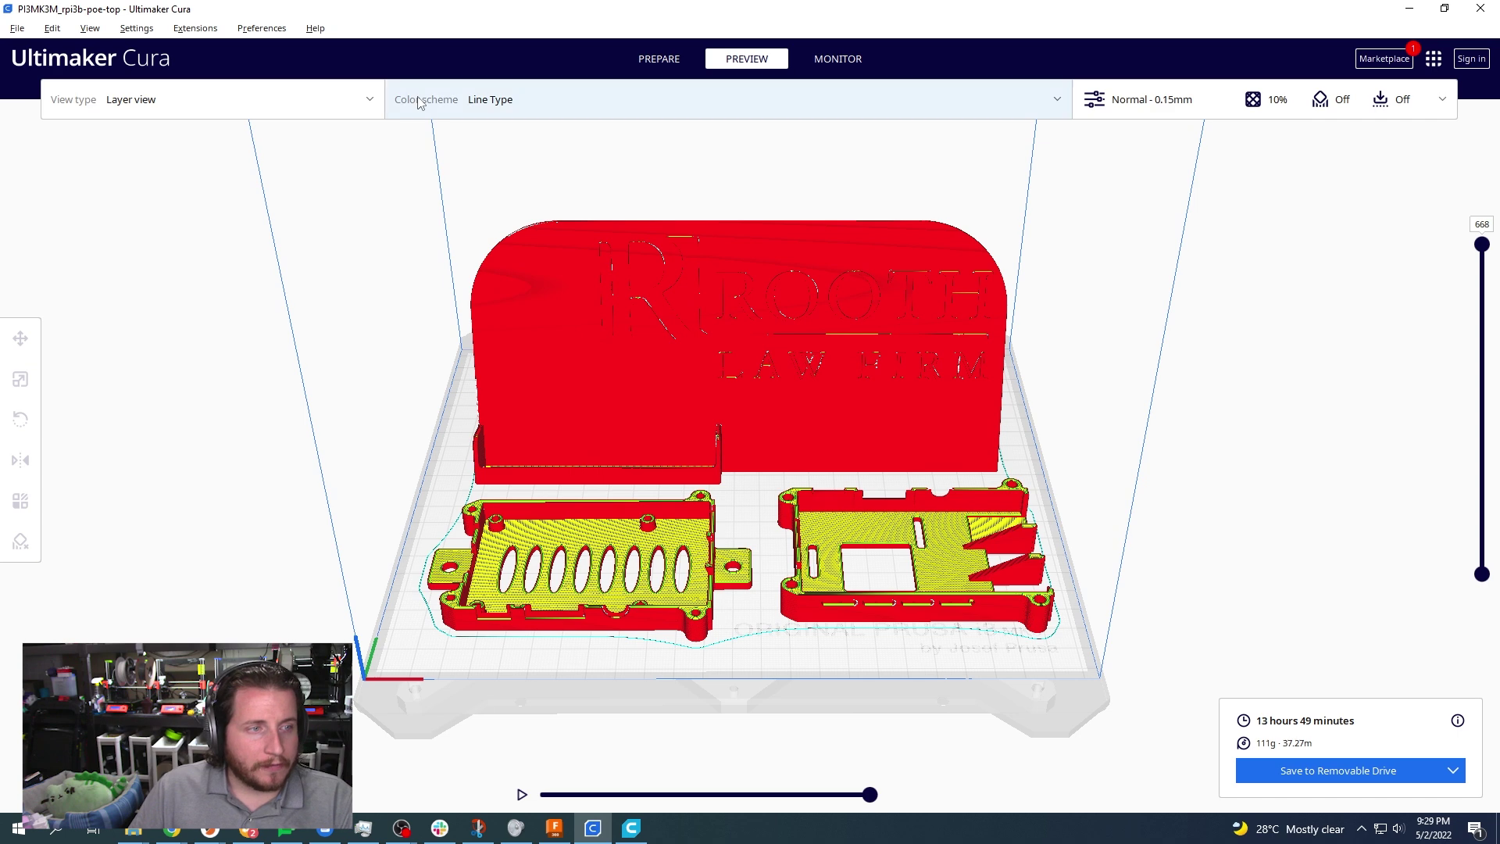
pyautogui.click(631, 827)
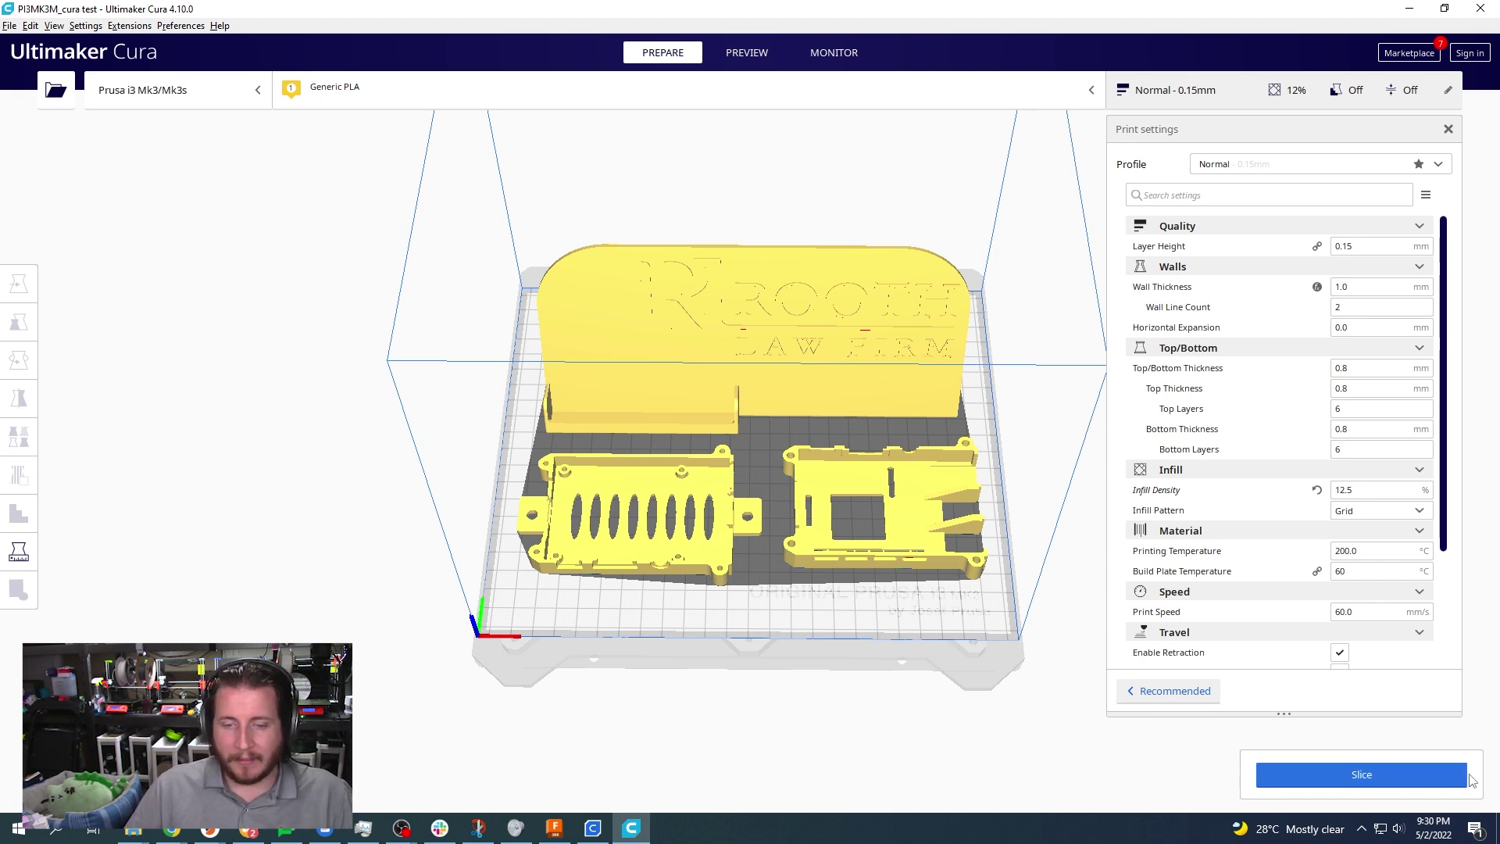
pyautogui.click(1392, 783)
pyautogui.click(741, 484)
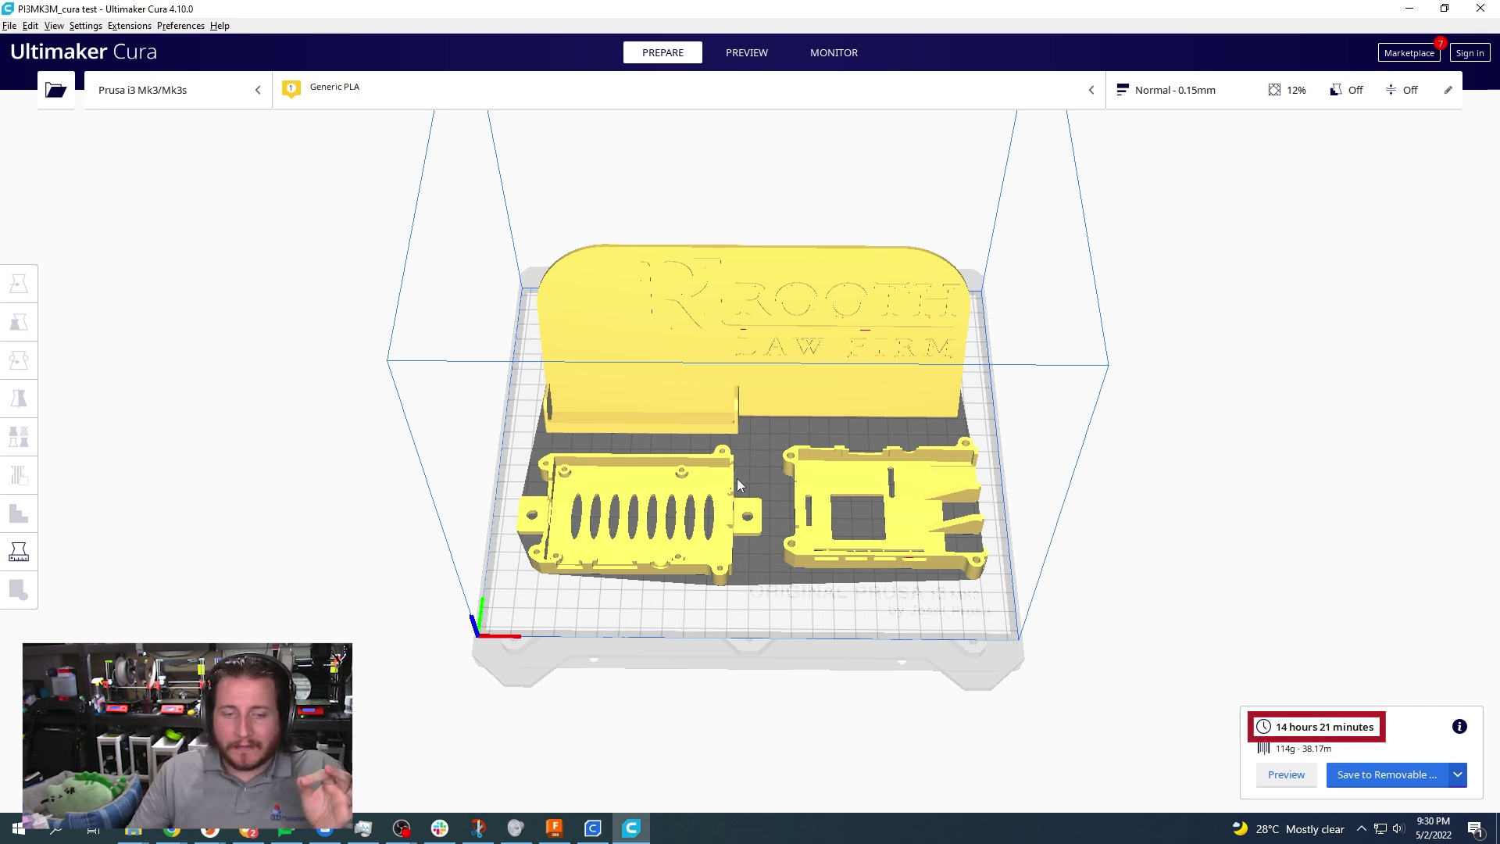
# Return to the newer Cura window and open its print settings from the layer preview.
pyautogui.click(606, 836)
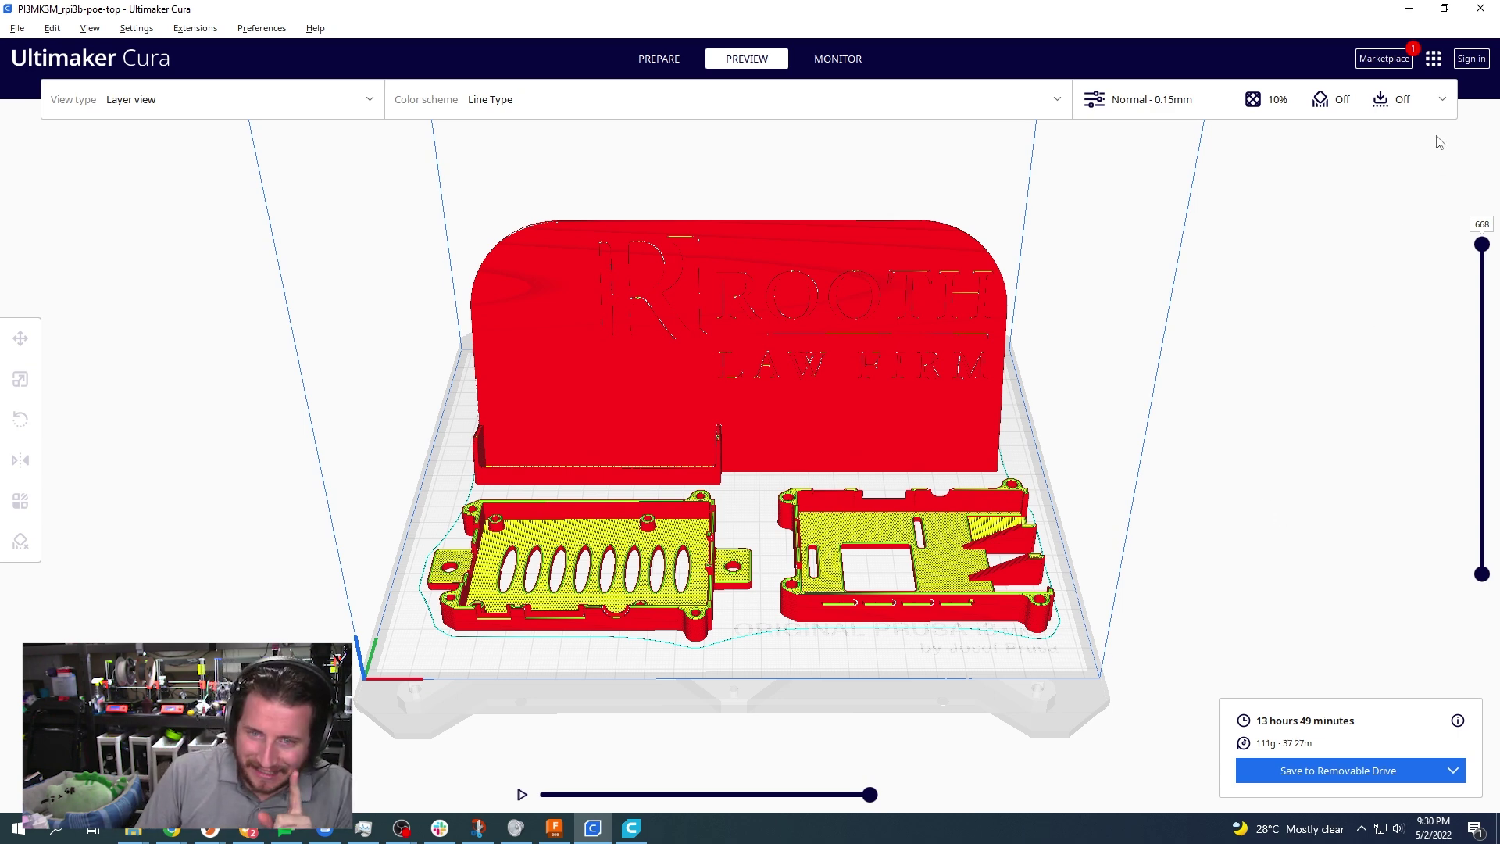
pyautogui.click(1443, 99)
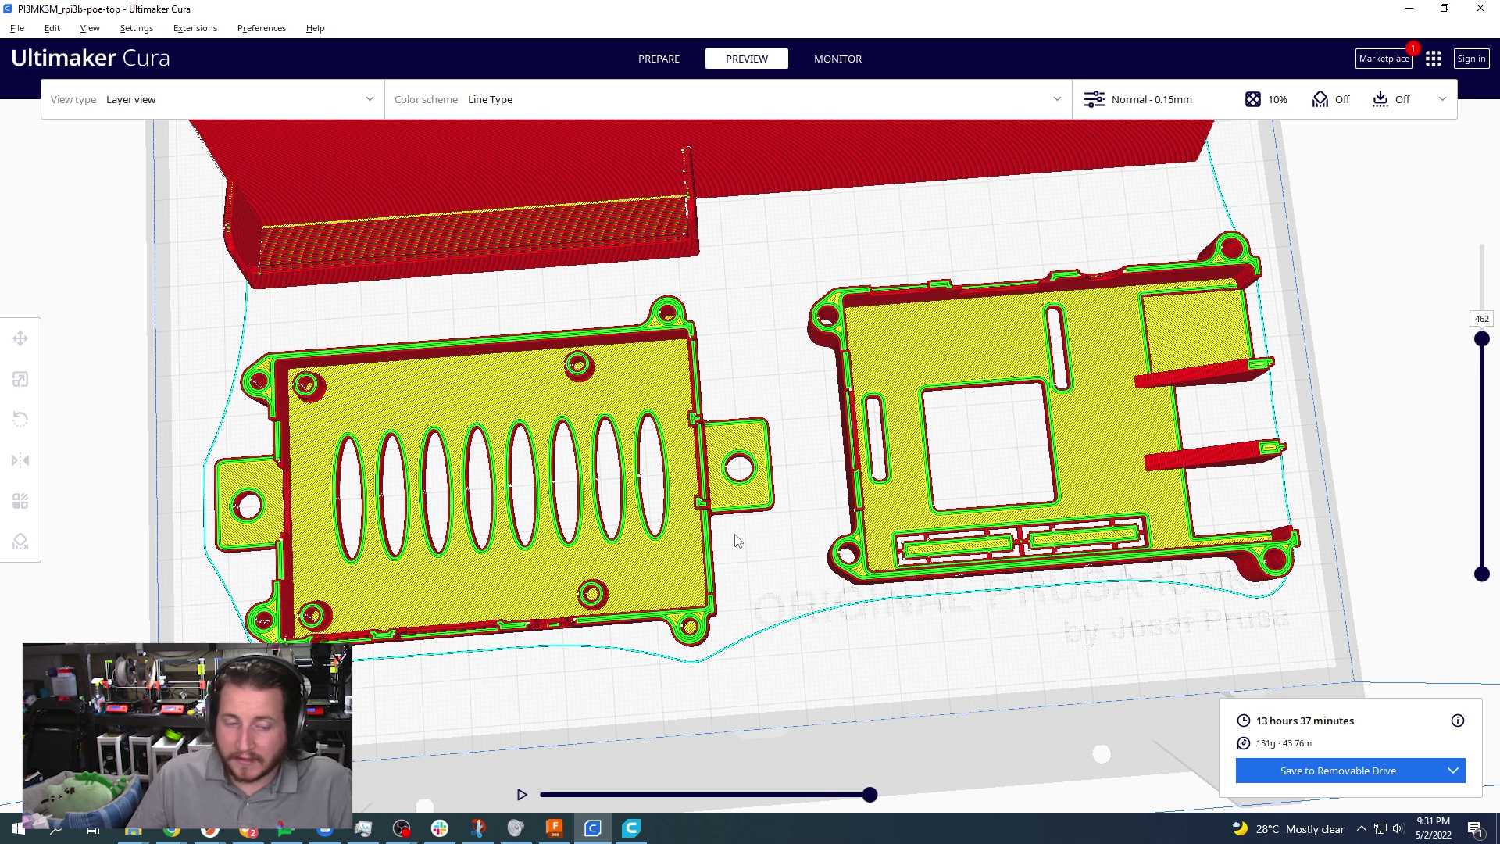
# Switch to Cura 4.10.0 and examine the wall lines and gap filling around the case parts' tabs and screw holes.
pyautogui.click(632, 829)
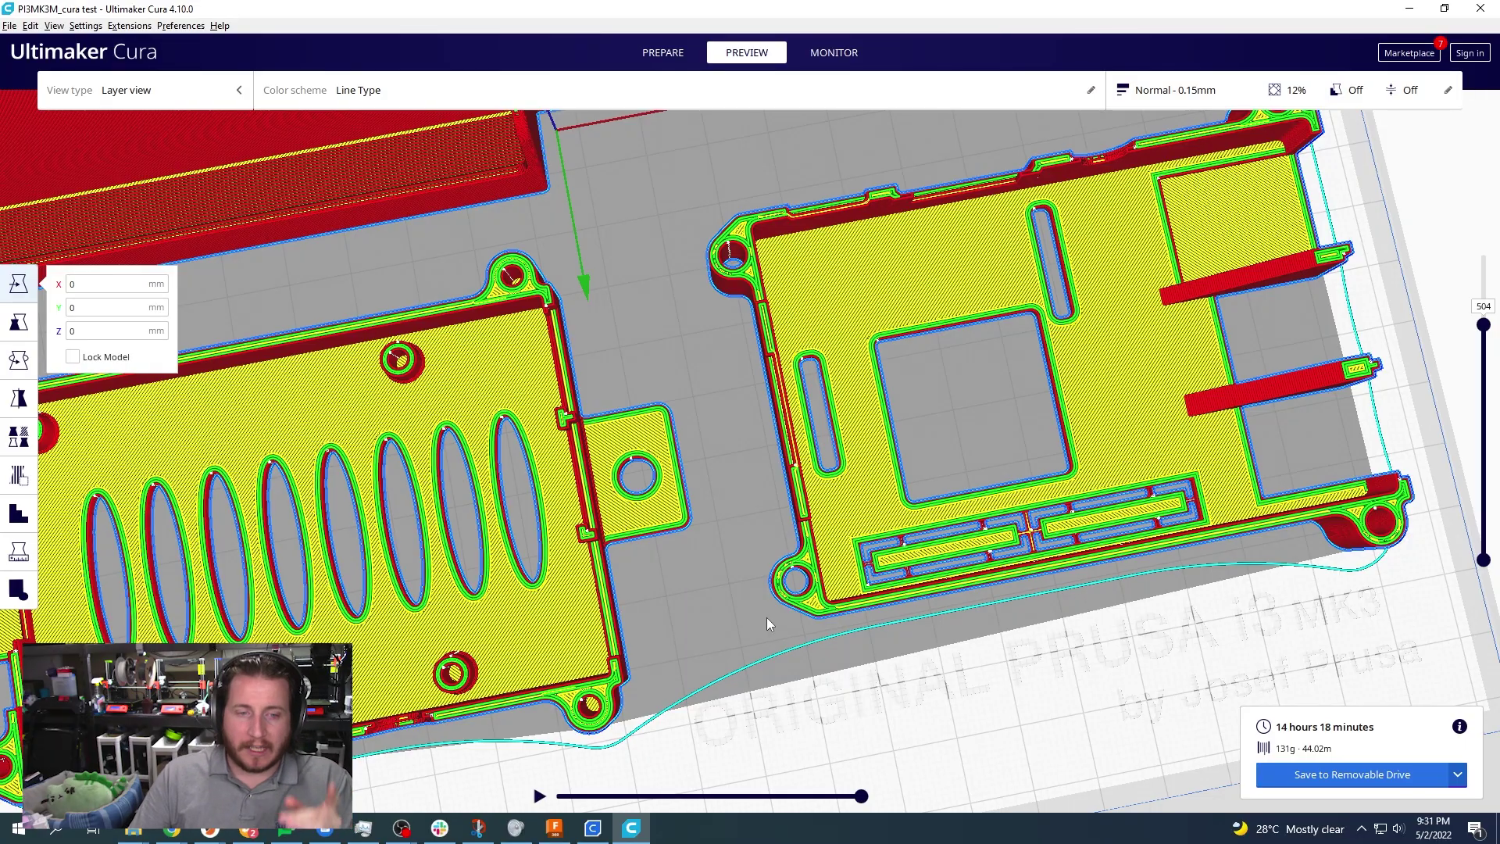
pyautogui.scroll(5, 809, 489)
pyautogui.scroll(-5, 710, 503)
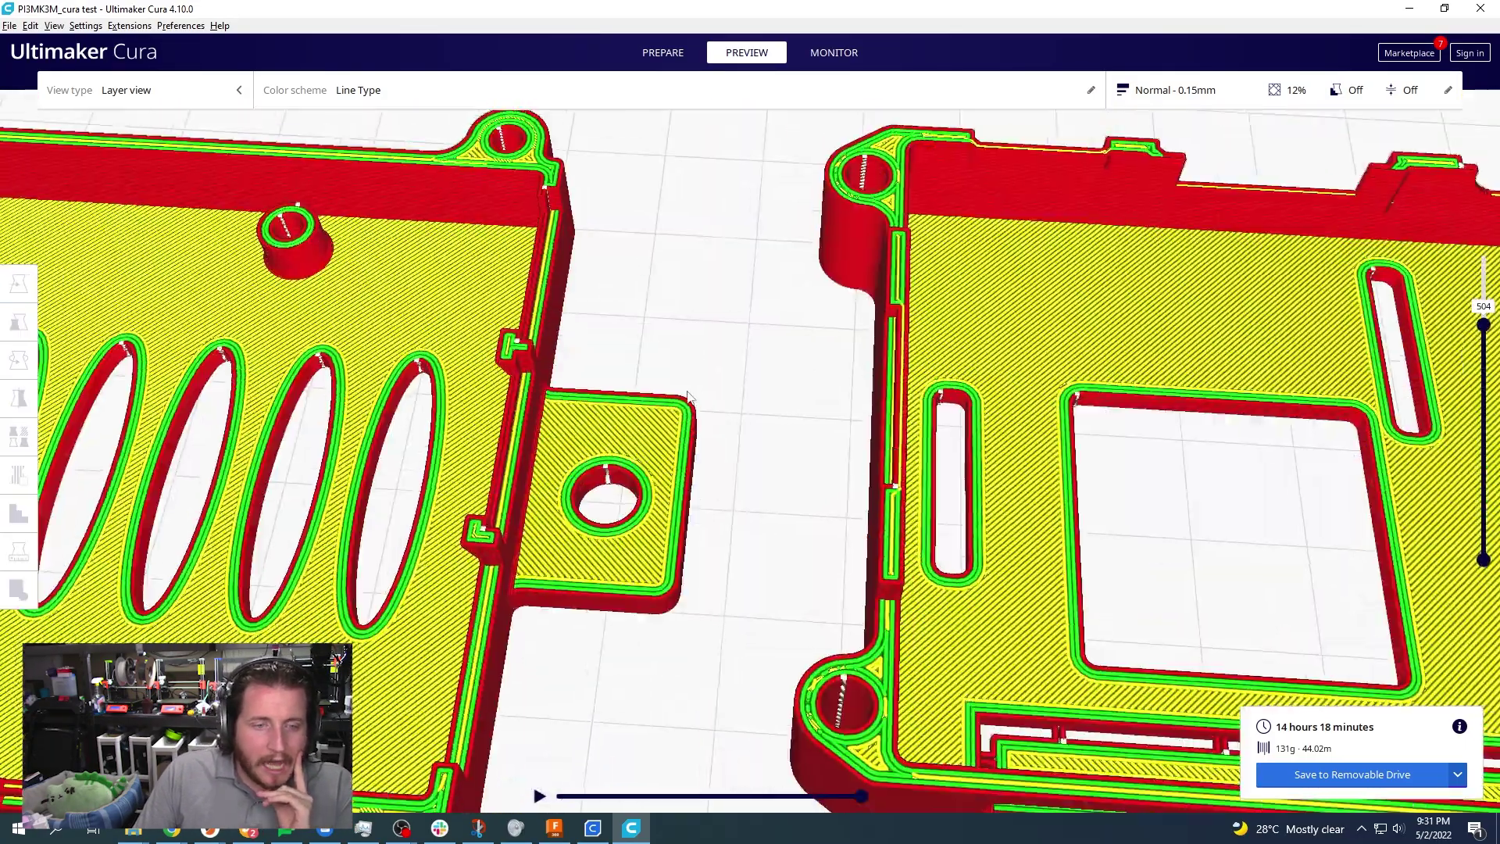
pyautogui.moveTo(710, 502); pyautogui.dragTo(647, 525, button='right')
pyautogui.moveTo(648, 525); pyautogui.dragTo(772, 467, button='middle')
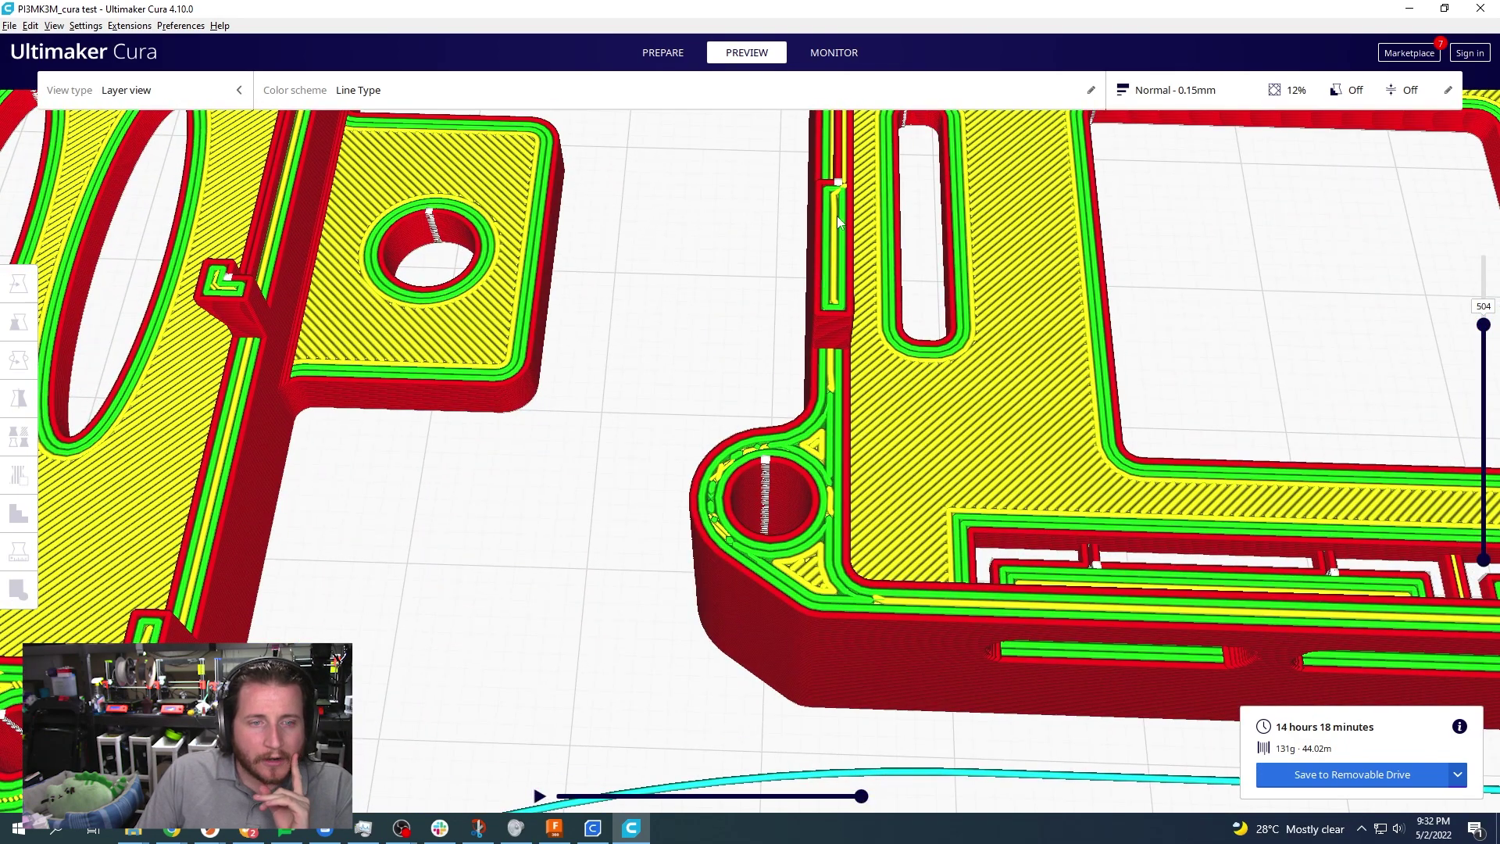
pyautogui.scroll(-3, 680, 438)
pyautogui.moveTo(680, 438); pyautogui.dragTo(887, 680, button='middle')
pyautogui.scroll(3, 564, 272)
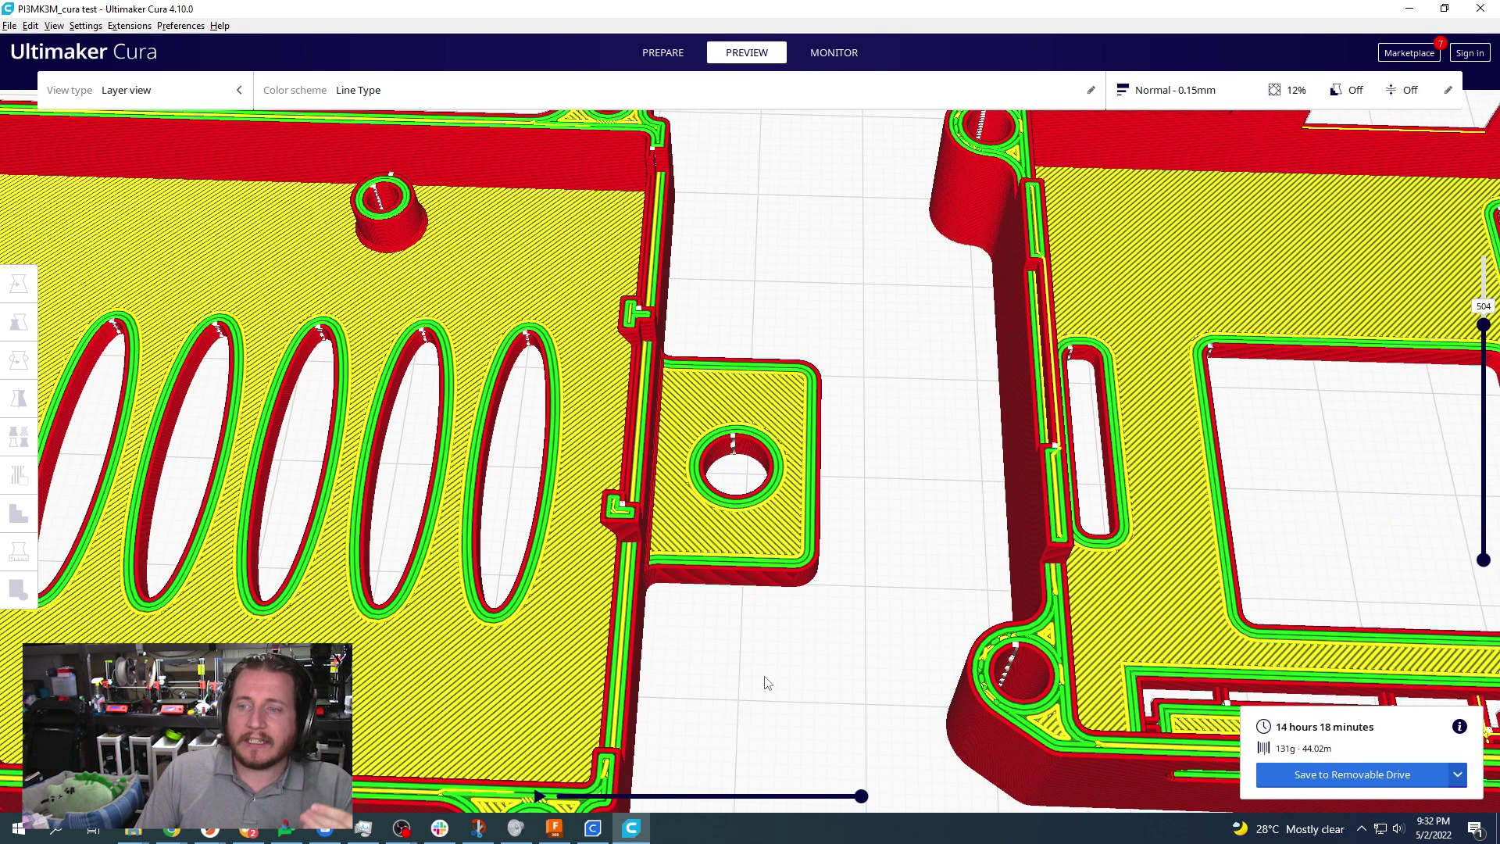
# Lower the Cura 4.10.0 preview to layer 67 to examine the case corner around the screw hole.
pyautogui.click(592, 828)
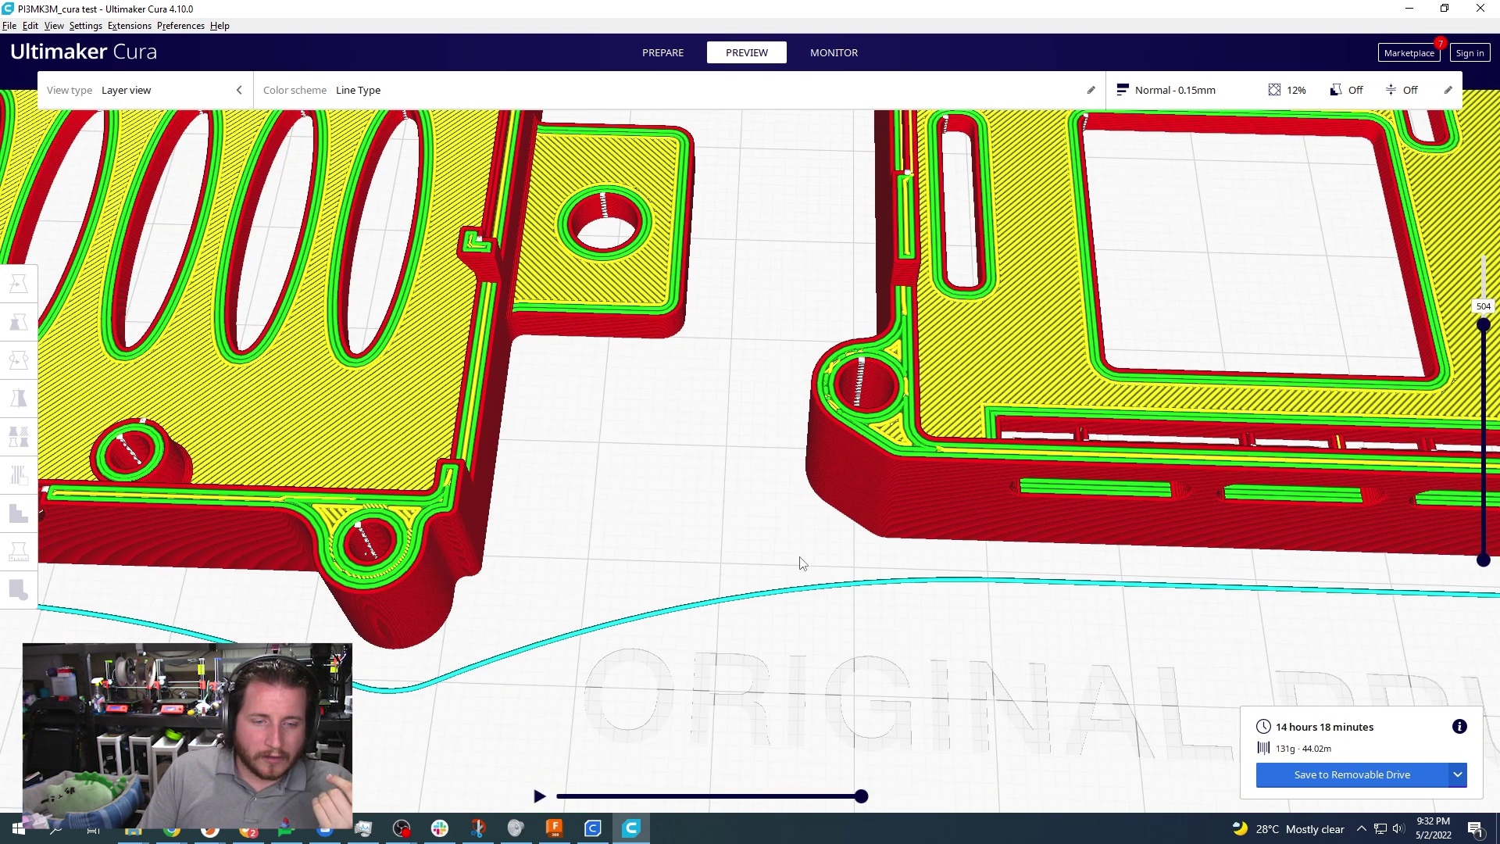
pyautogui.scroll(3, 887, 348)
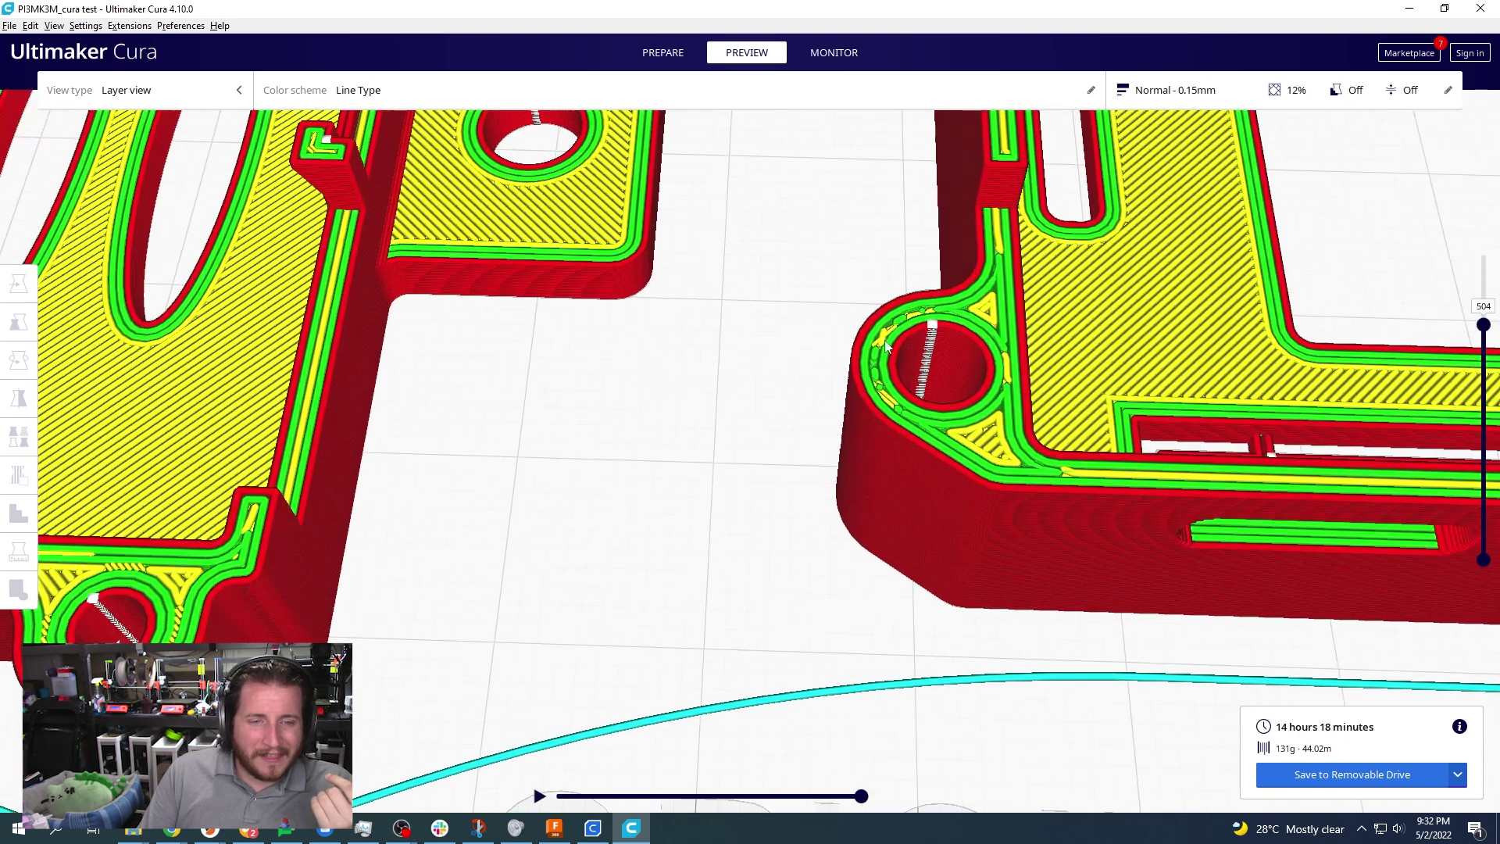
pyautogui.moveTo(1479, 337); pyautogui.dragTo(1478, 522)
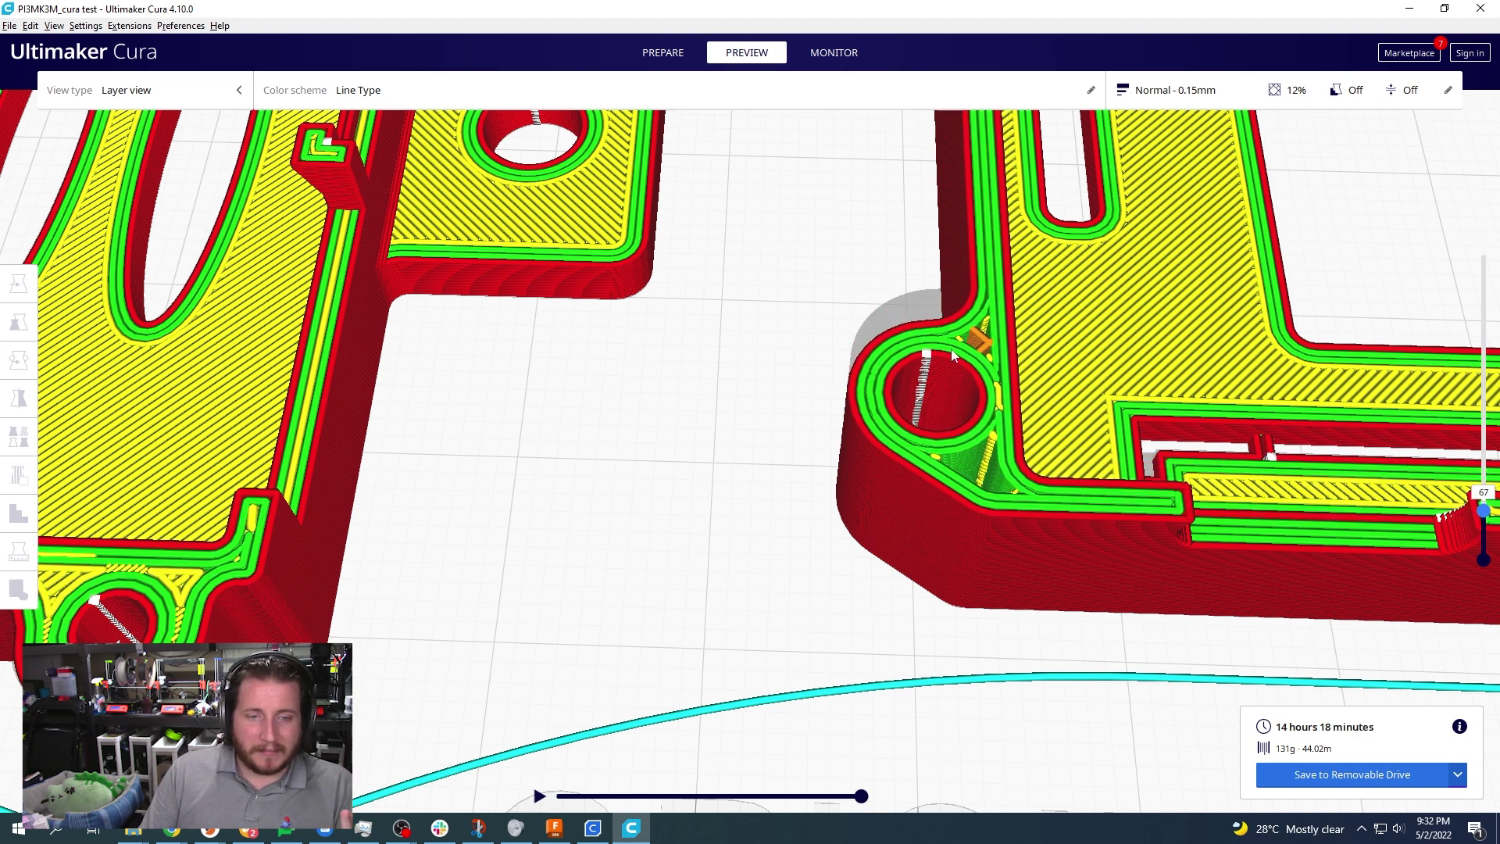
# Switch to the newer Cura and lower its preview to layer 69 at the same case corner.
pyautogui.click(592, 828)
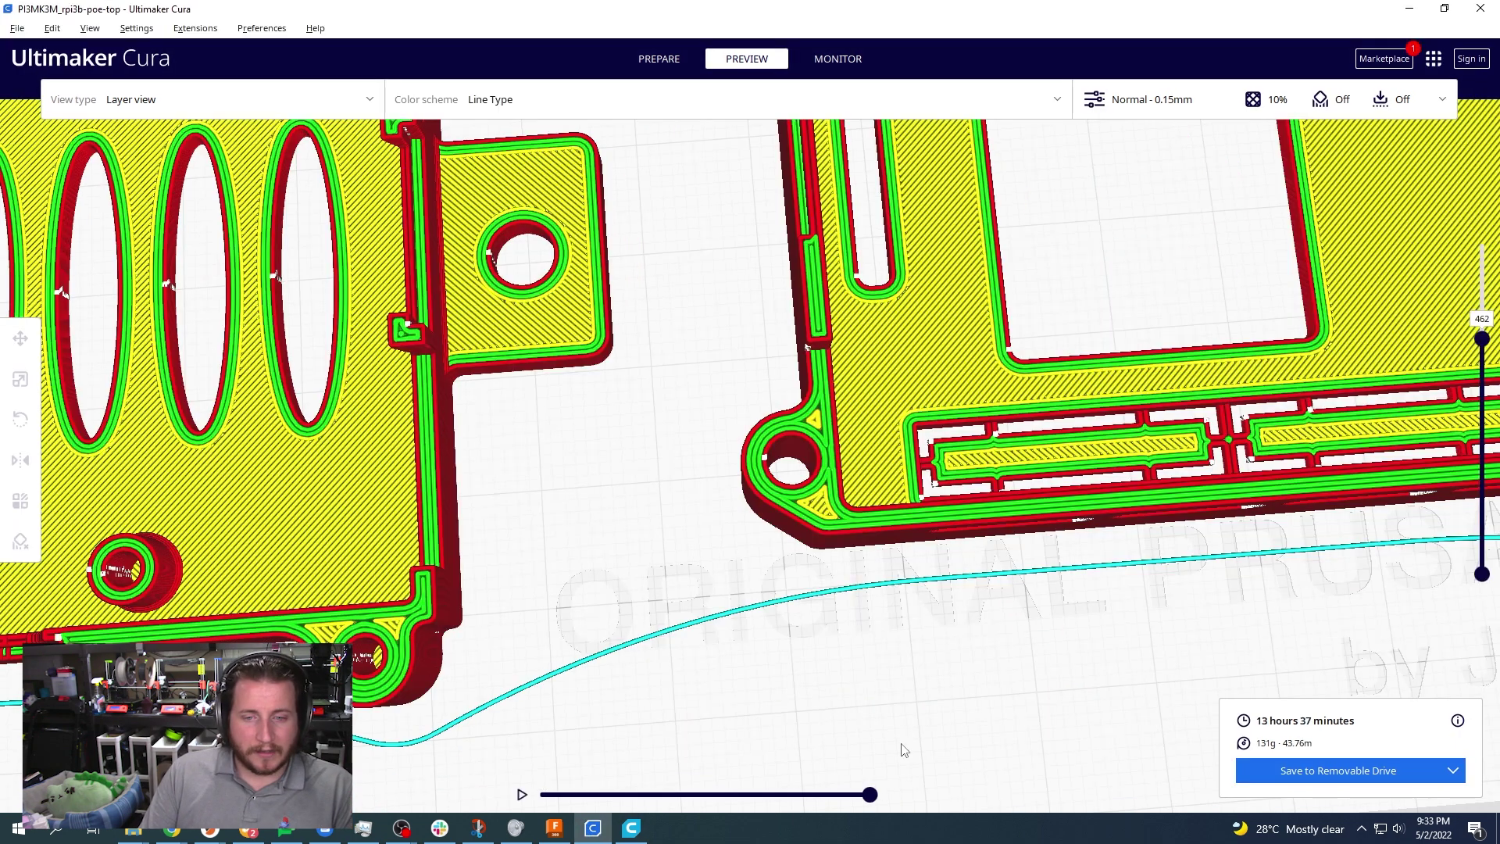
pyautogui.scroll(2, 860, 640)
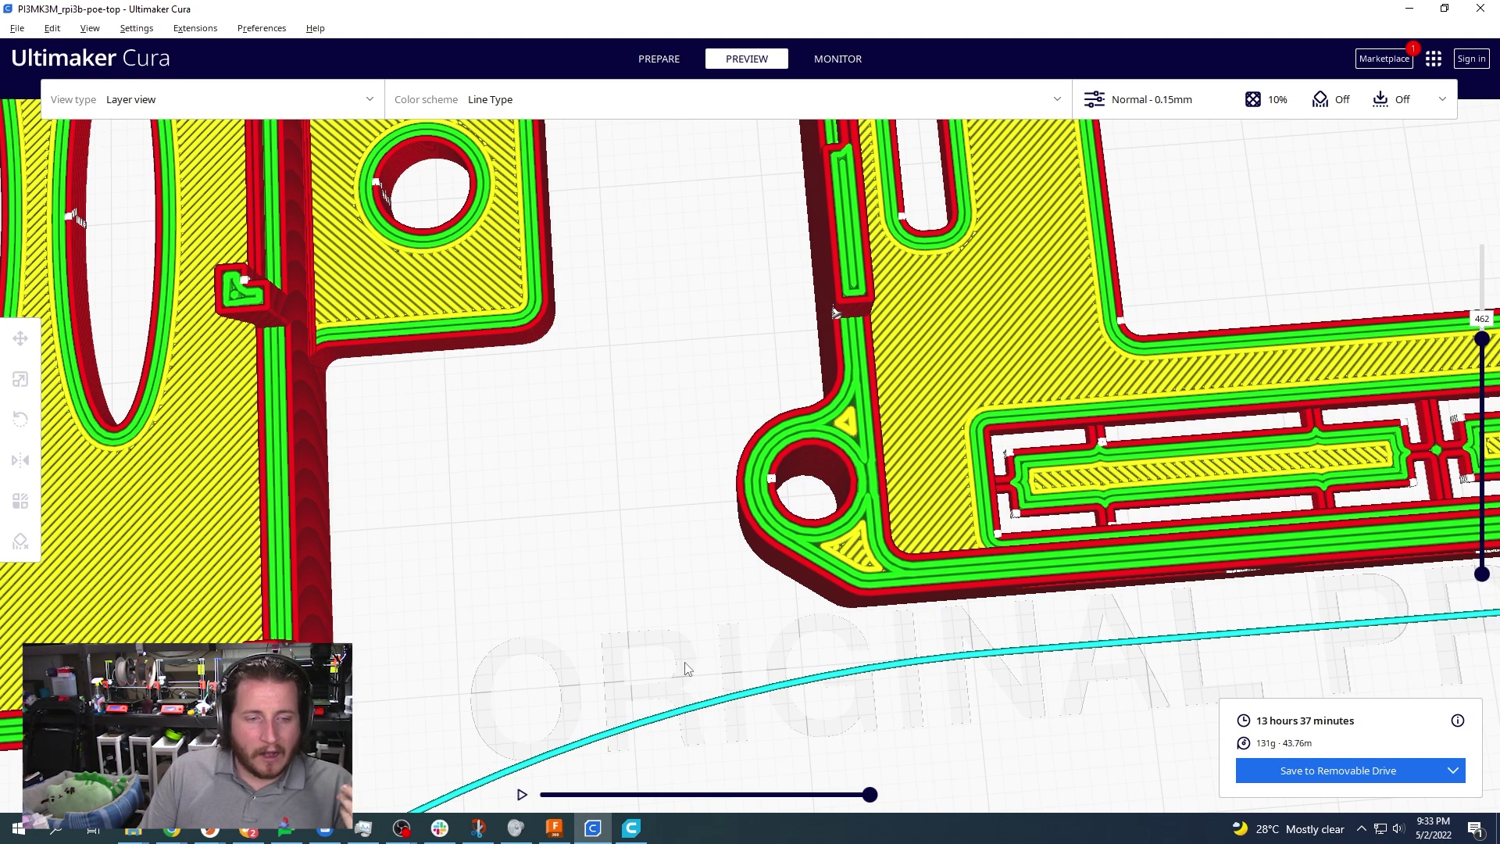
pyautogui.scroll(-2, 639, 617)
pyautogui.moveTo(1482, 337); pyautogui.dragTo(1449, 536)
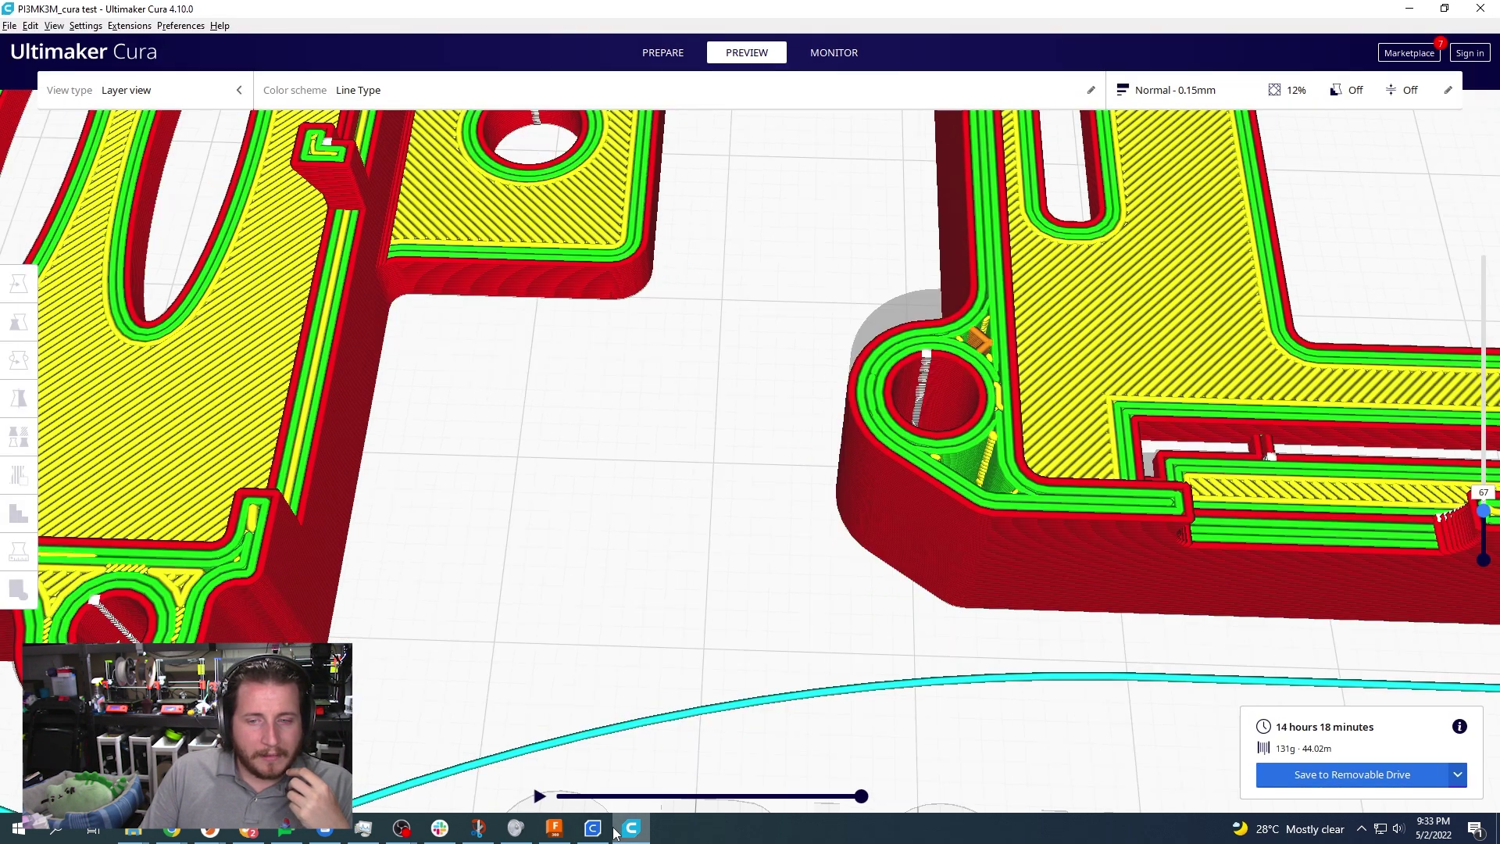
pyautogui.moveTo(1482, 529); pyautogui.dragTo(1482, 516)
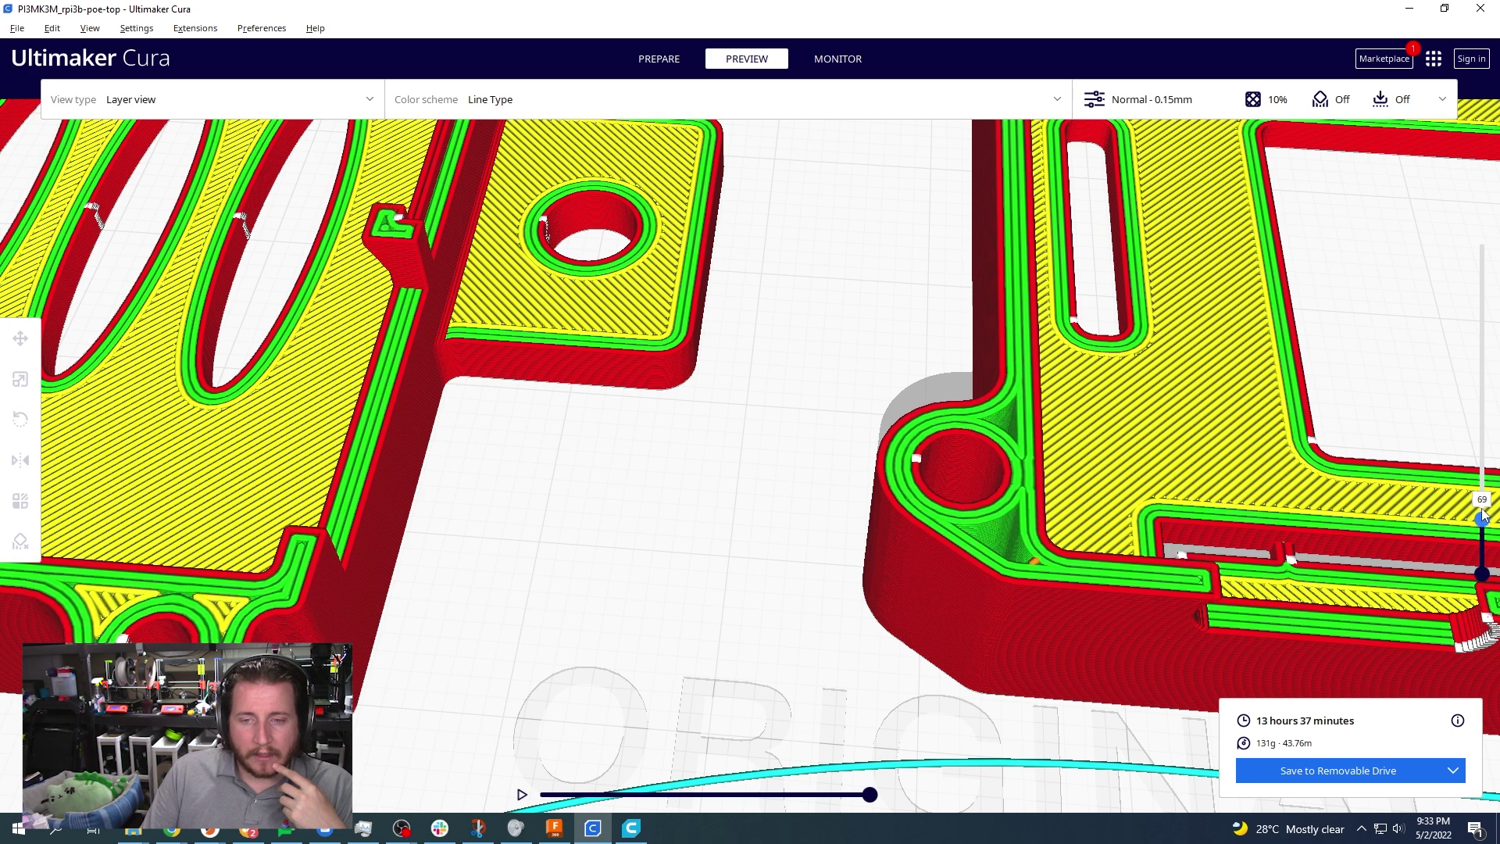
pyautogui.moveTo(1242, 581); pyautogui.dragTo(762, 425, button='middle')
# Compare the corner screw hole and thin slotted wall at layer 69 between Cura 4.10.0 and the newer Cura.
pyautogui.click(639, 828)
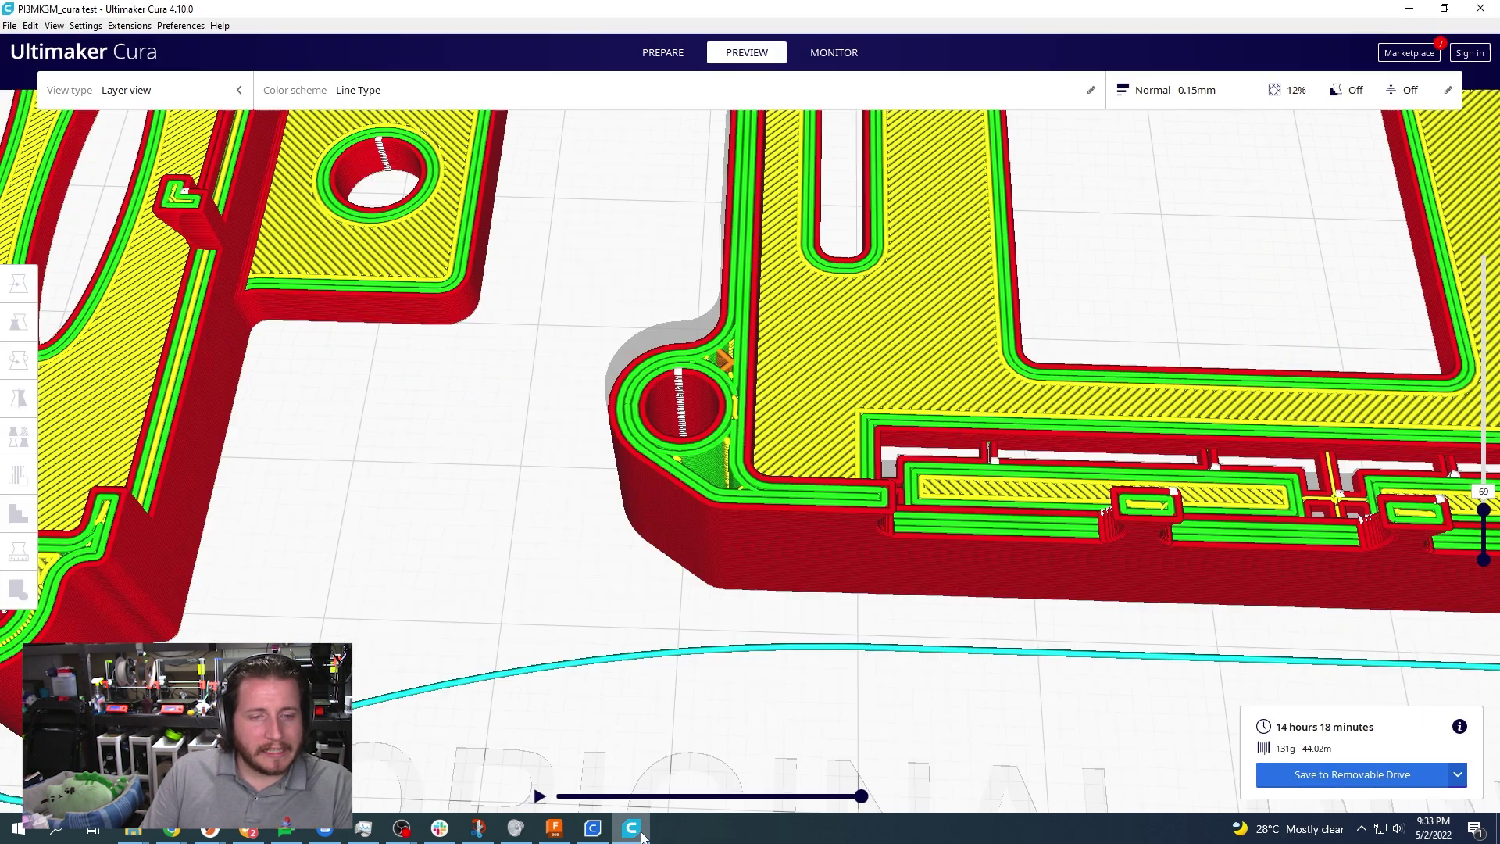
pyautogui.moveTo(1233, 608); pyautogui.dragTo(1028, 615, button='right')
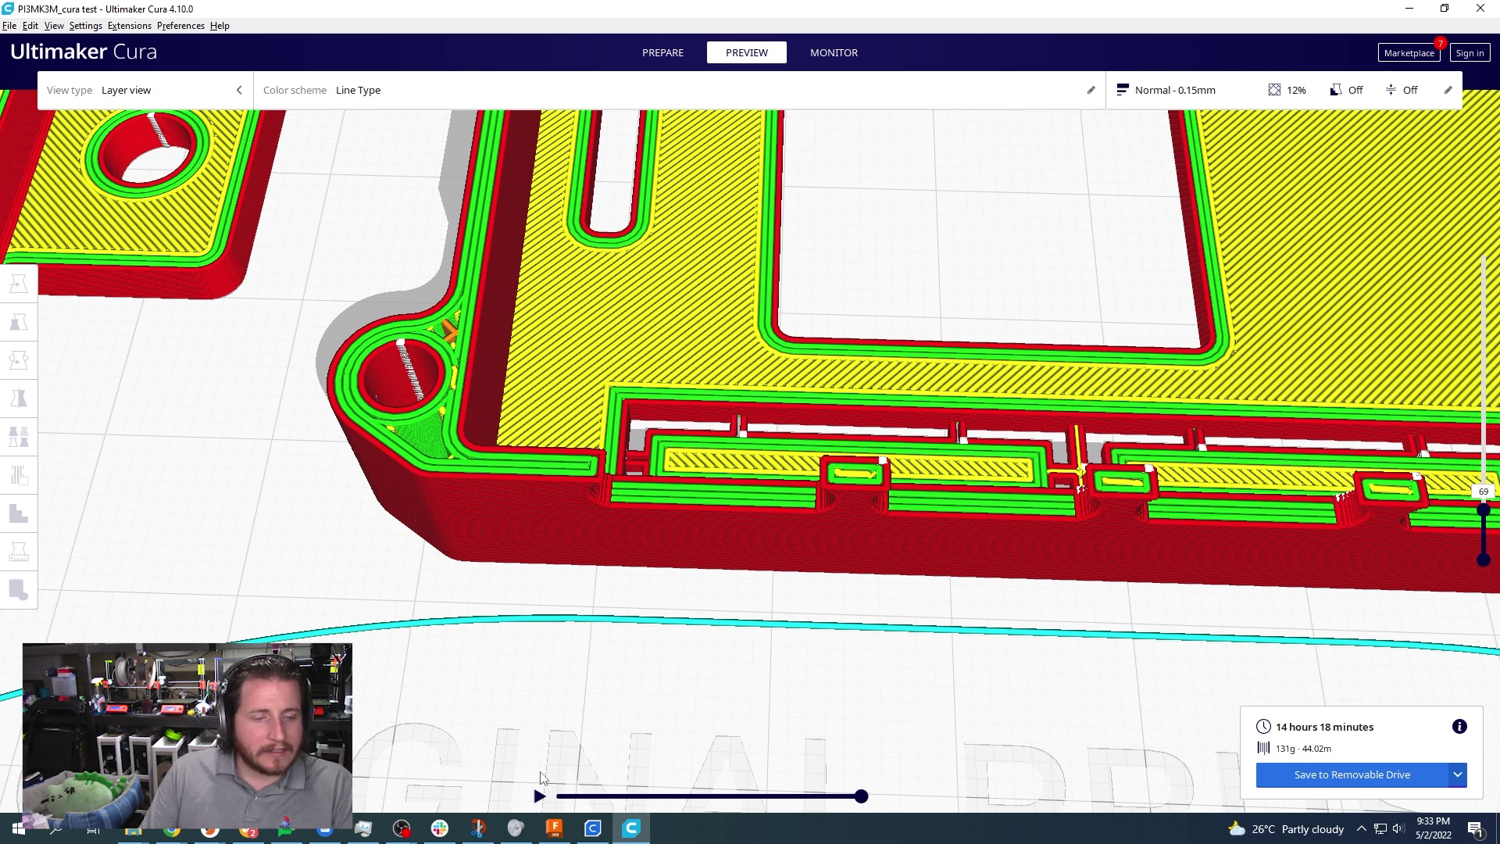
pyautogui.click(592, 828)
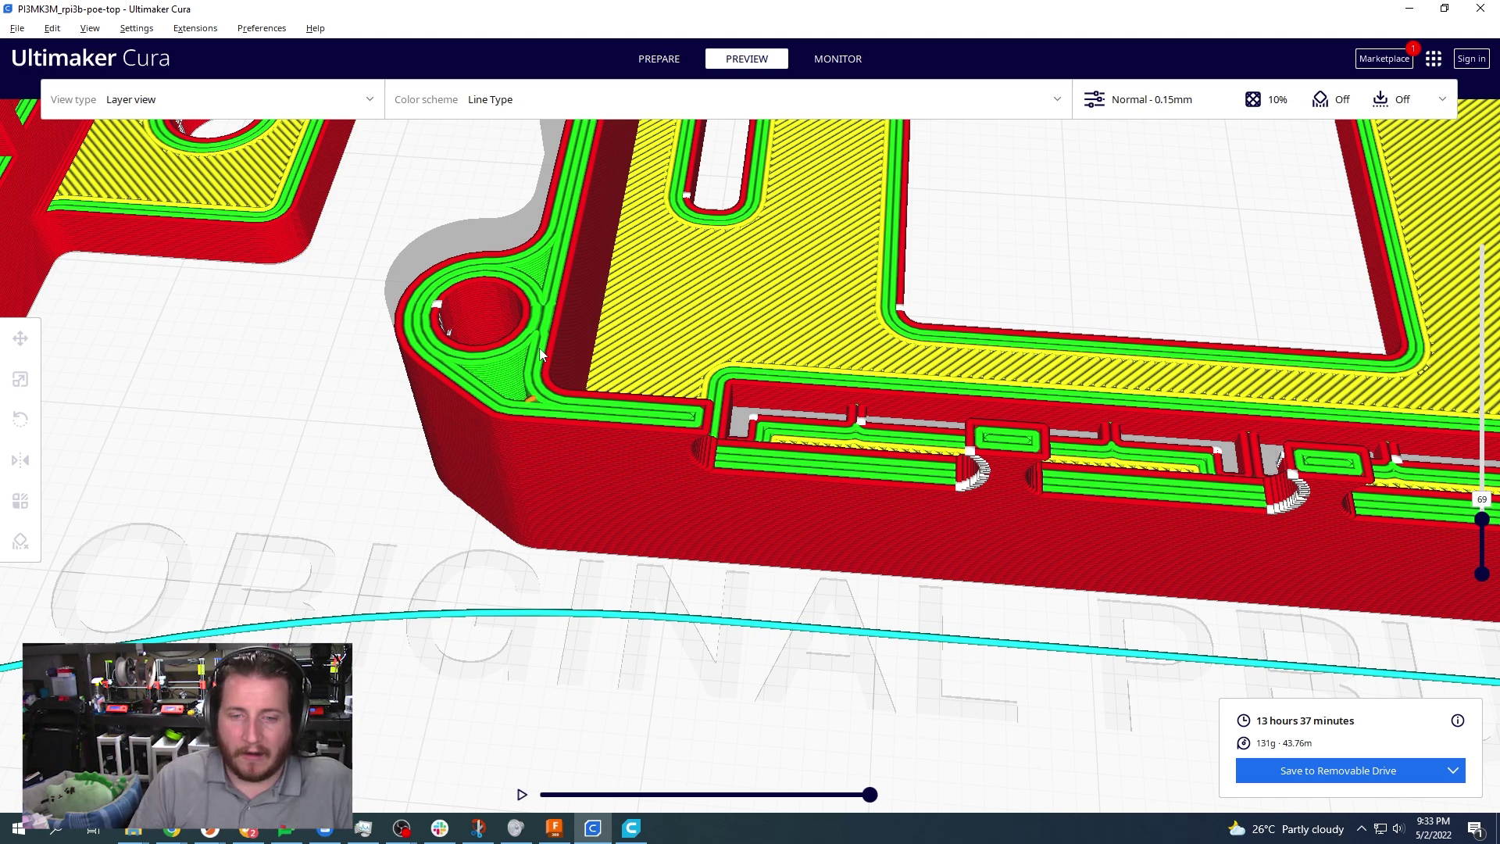
pyautogui.scroll(-1, 555, 327)
pyautogui.scroll(-5, 554, 326)
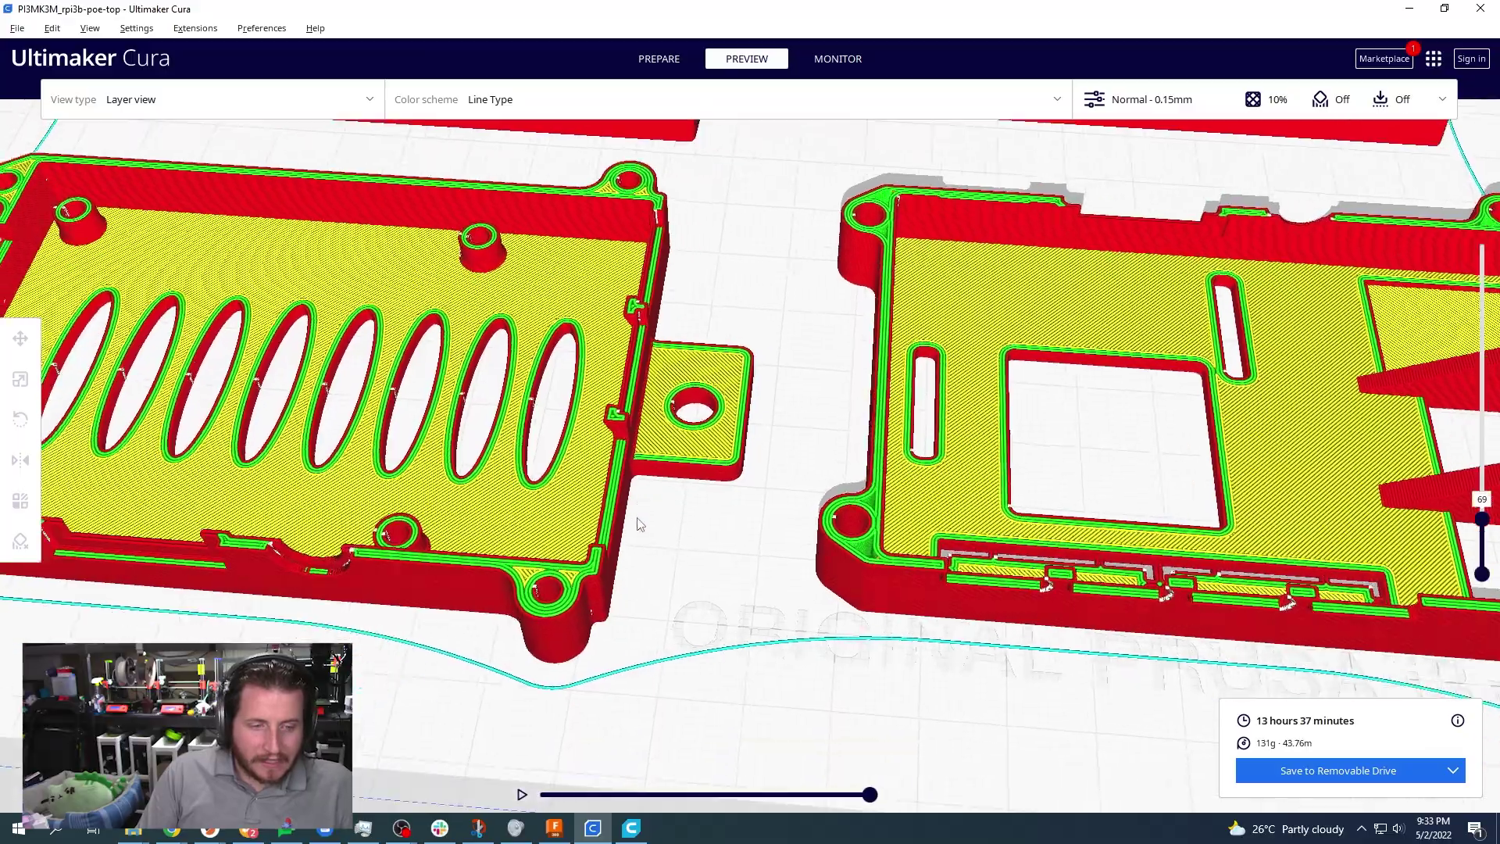
pyautogui.moveTo(638, 524); pyautogui.dragTo(805, 563, button='middle')
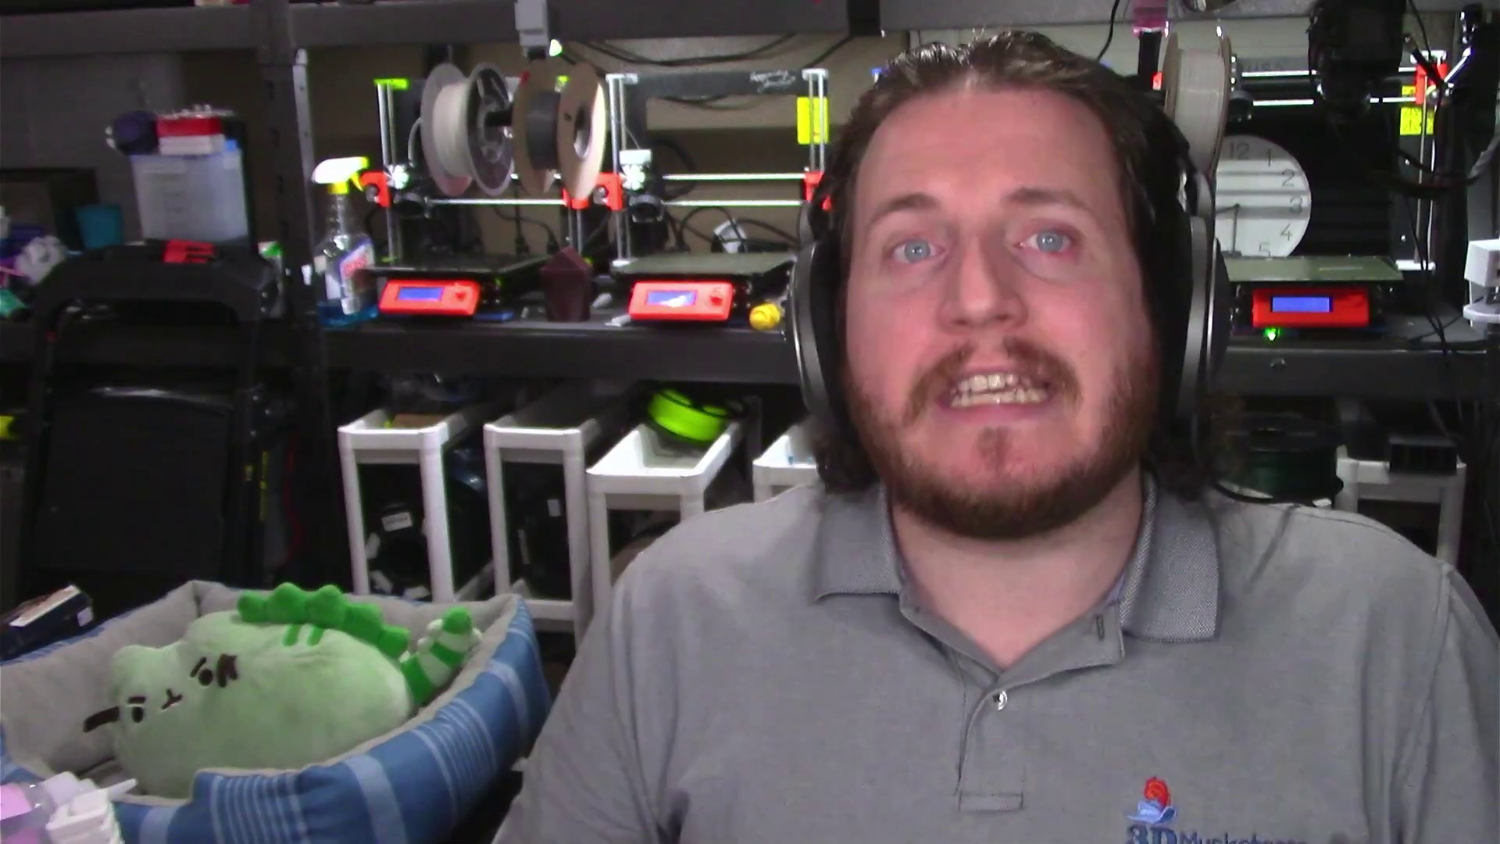